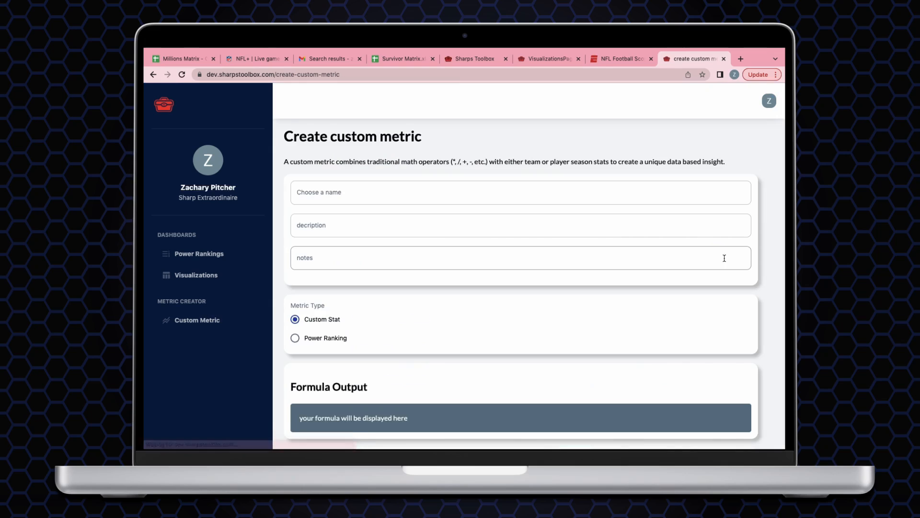
Step: Name the metric "Demo PR 1.0", describe it as "a fake power ranking", and set its metric type to Power Ranking
{"action": "left_click", "coordinate": [442, 199]}
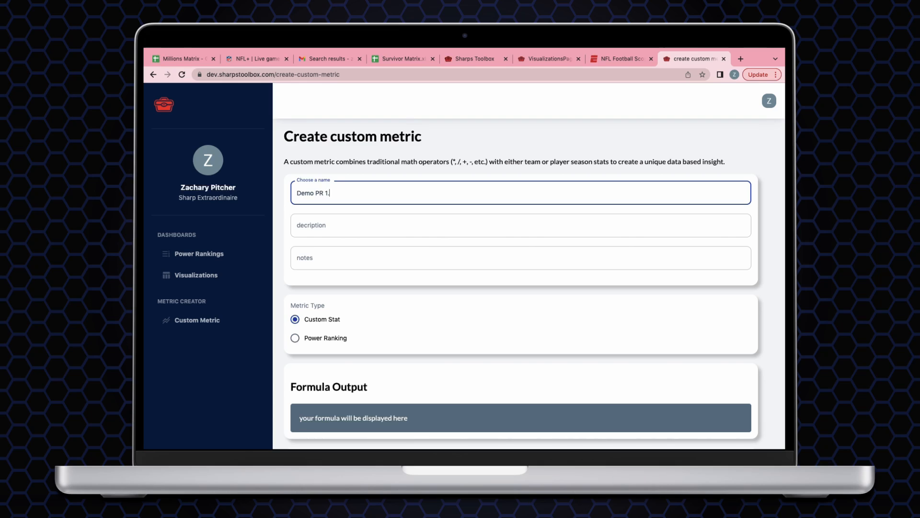
{"action": "left_click", "coordinate": [393, 236]}
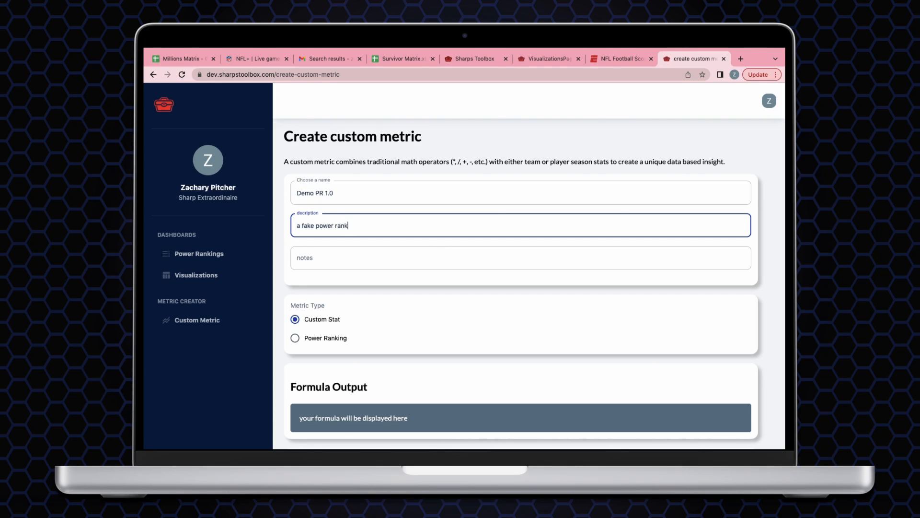
{"action": "scroll", "coordinate": [454, 346], "scroll_direction": "down", "scroll_amount": 3}
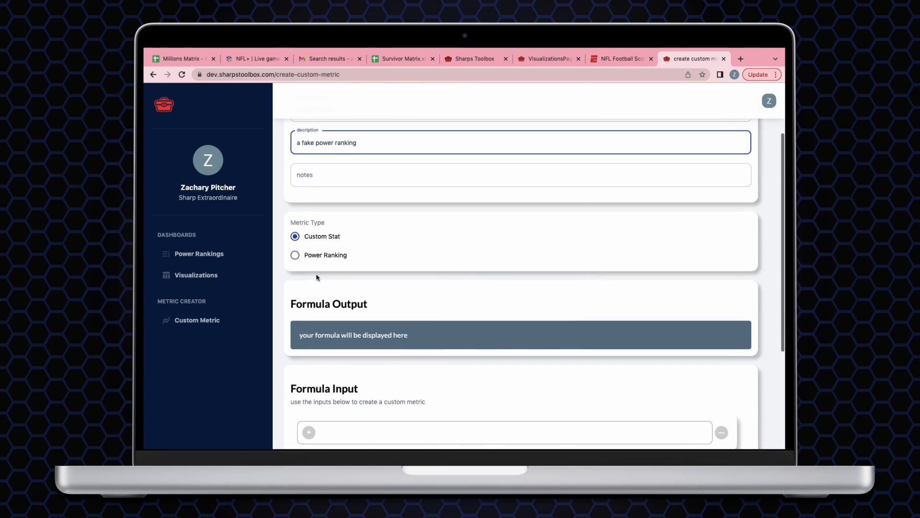
{"action": "left_click", "coordinate": [295, 255]}
Step: Add the stat Crunch Time Defense 1.0 as the first element of the formula
{"action": "scroll", "coordinate": [426, 268], "scroll_direction": "down", "scroll_amount": 6}
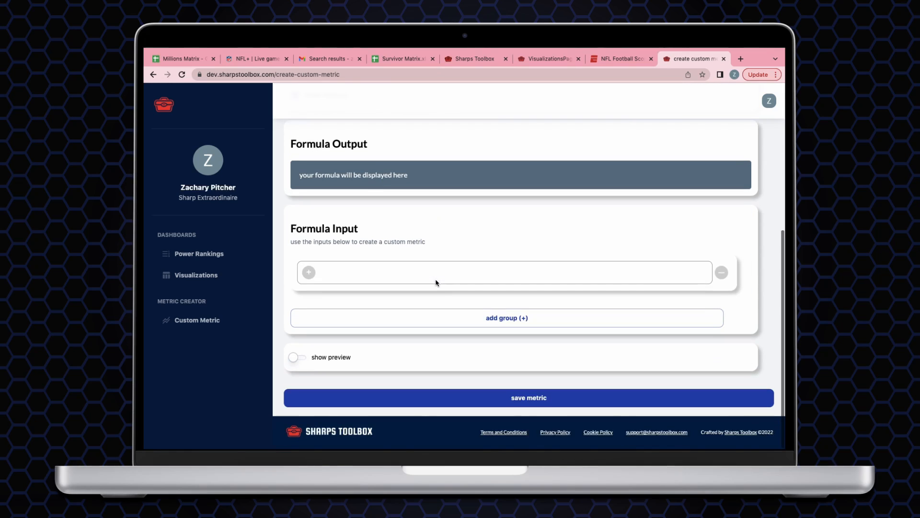
{"action": "left_click", "coordinate": [310, 273]}
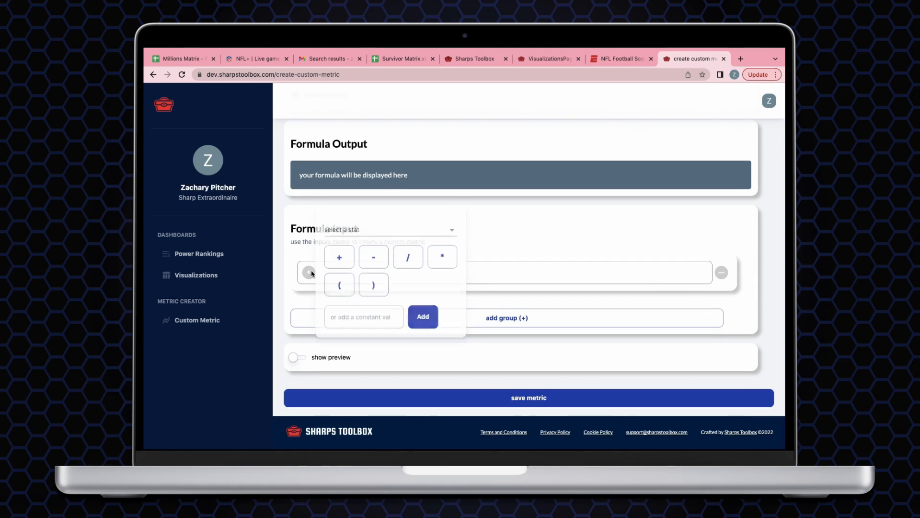
{"action": "left_click", "coordinate": [354, 226]}
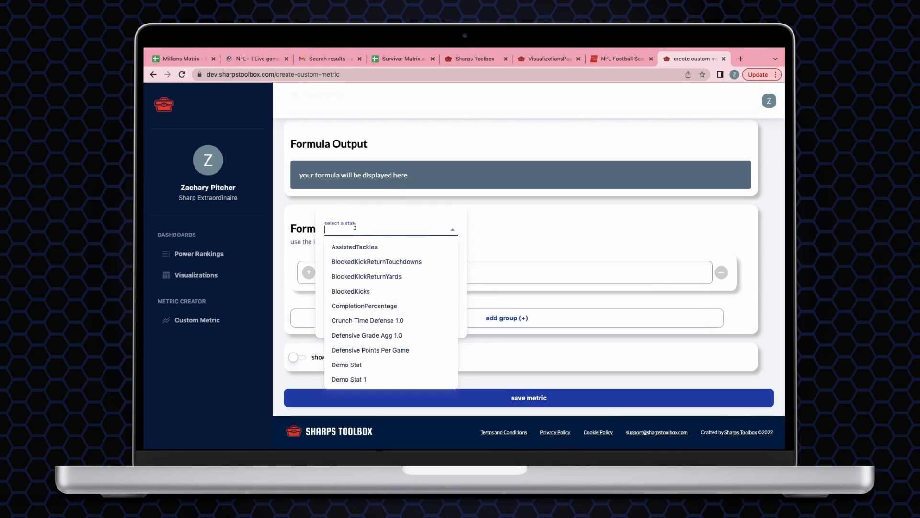
{"action": "left_click", "coordinate": [386, 321]}
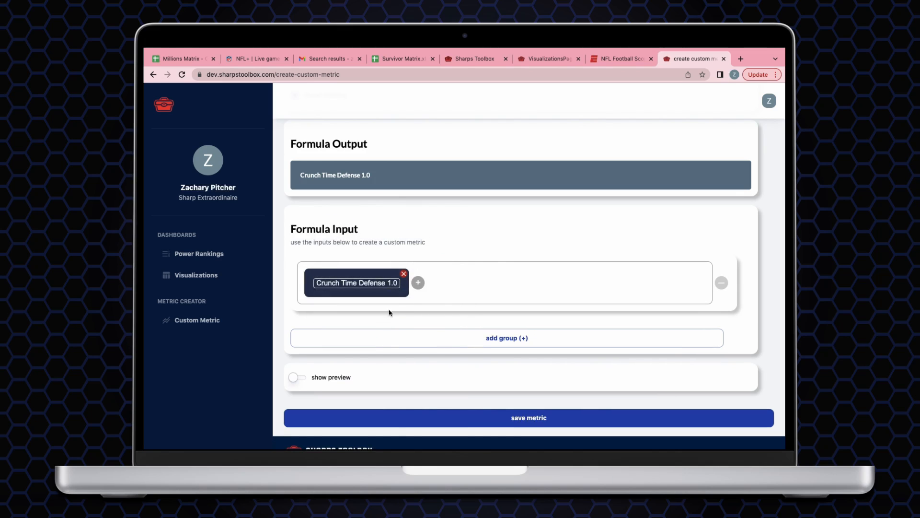
Step: Extend the formula with a plus operator followed by the stat Passing Game Disruption - Defense 1.0
{"action": "left_click", "coordinate": [425, 282]}
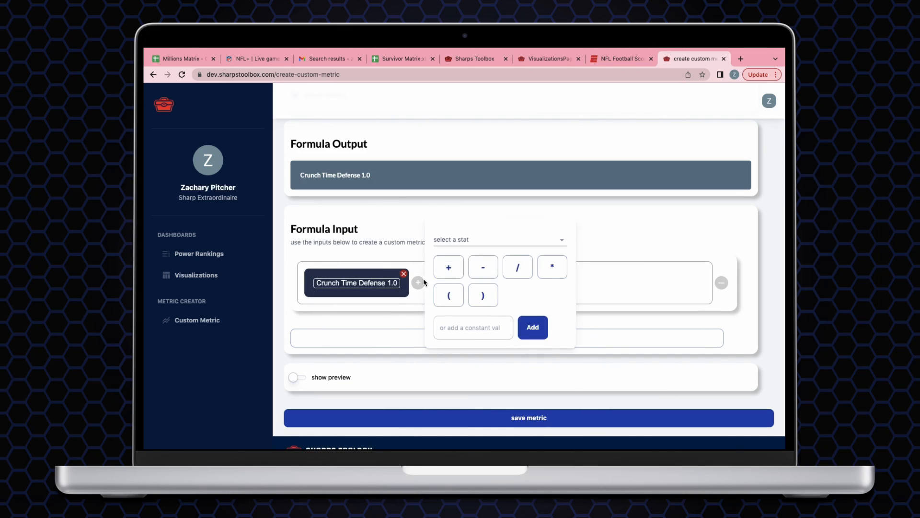
{"action": "left_click", "coordinate": [449, 267]}
{"action": "left_click", "coordinate": [482, 244]}
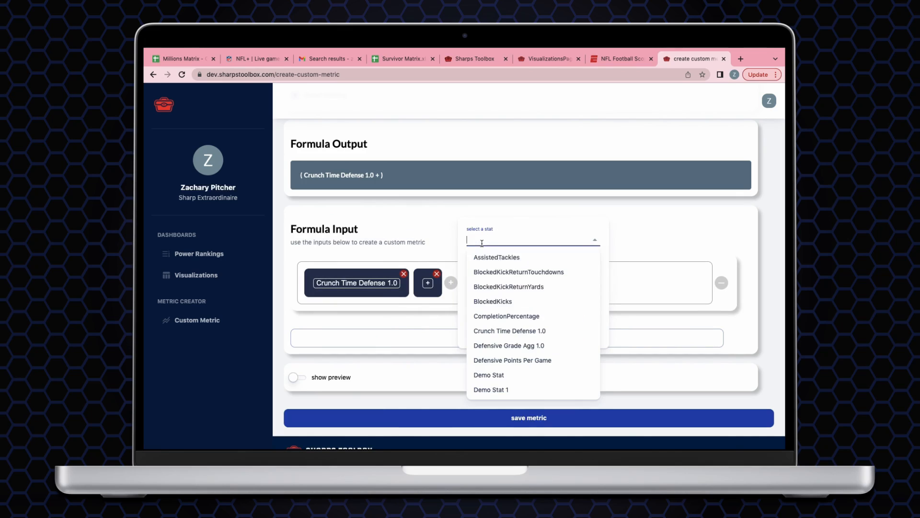
{"action": "type", "text": "passingd"}
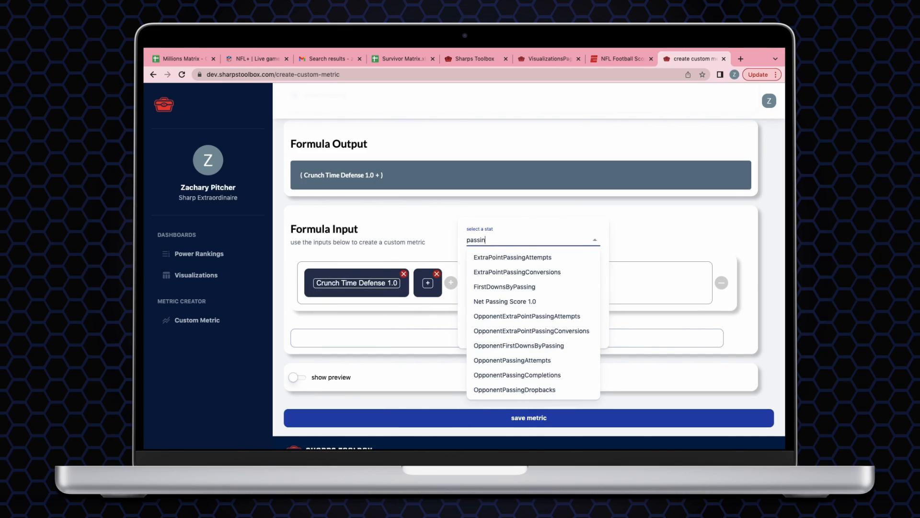
{"action": "key", "text": "BackSpace"}
{"action": "key", "text": "BackSpace"}
{"action": "key", "text": "BackSpace"}
{"action": "key", "text": "BackSpace"}
{"action": "key", "text": "BackSpace"}
{"action": "key", "text": "BackSpace"}
{"action": "key", "text": "BackSpace"}
{"action": "type", "text": "dis"}
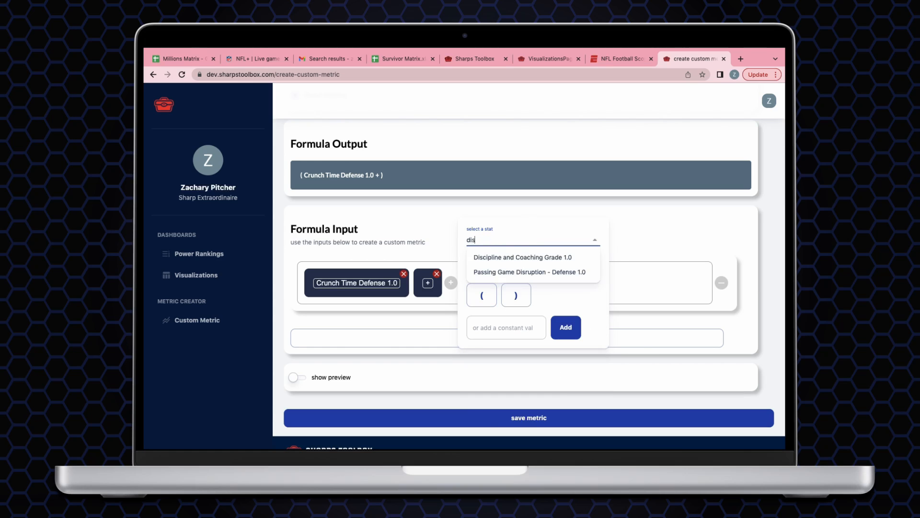
{"action": "left_click", "coordinate": [530, 272]}
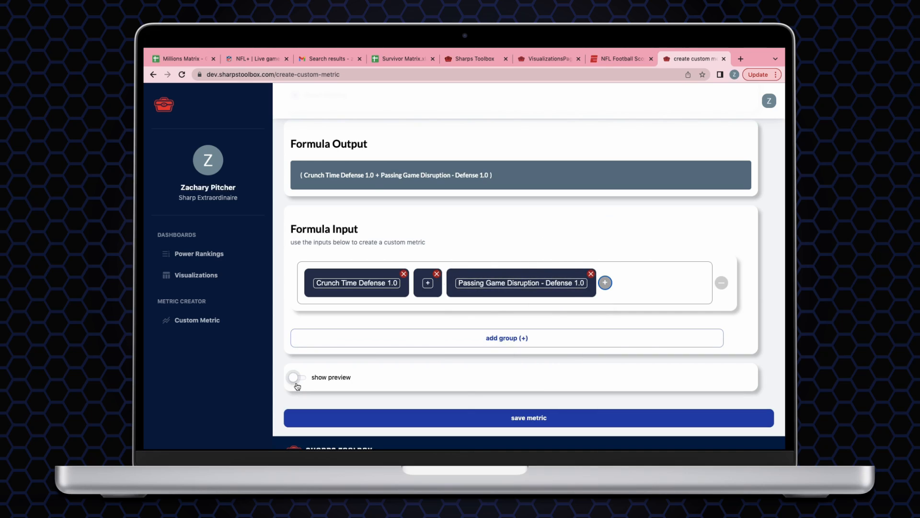
{"action": "left_click", "coordinate": [605, 283]}
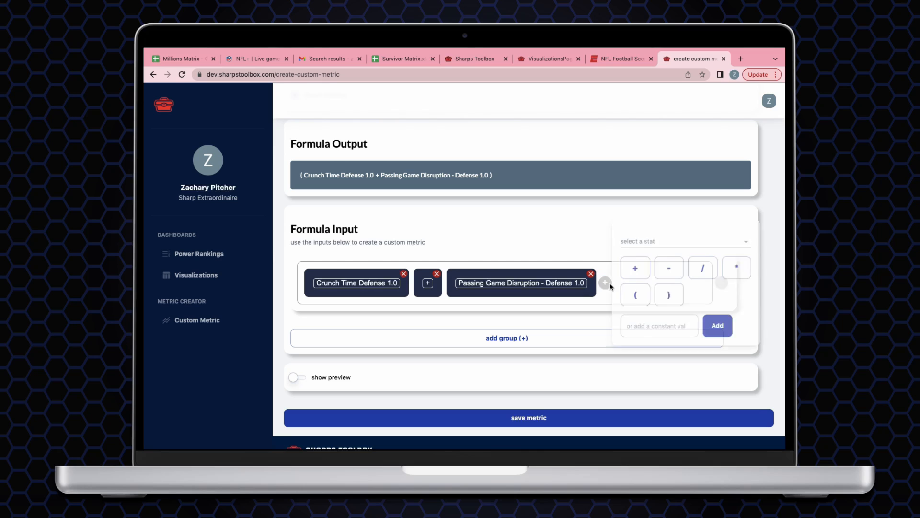
{"action": "left_click", "coordinate": [643, 245]}
{"action": "type", "text": "run"}
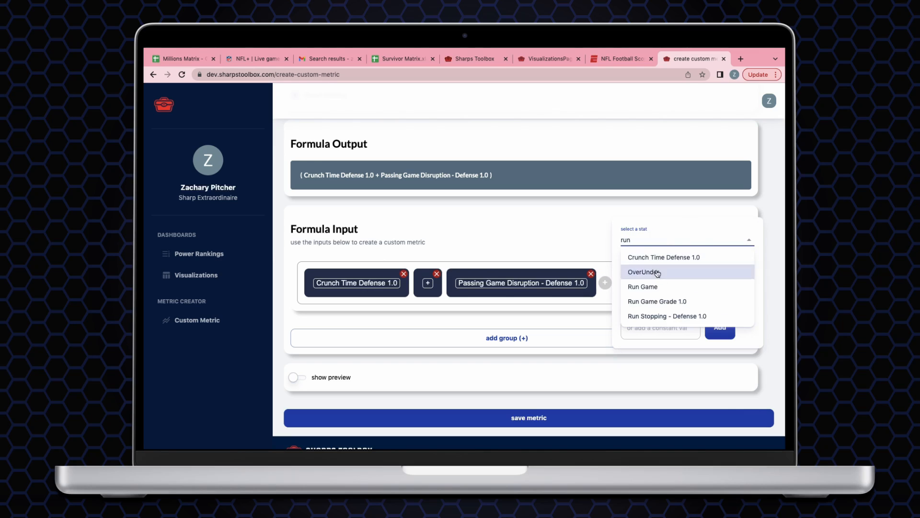
{"action": "left_click", "coordinate": [658, 302]}
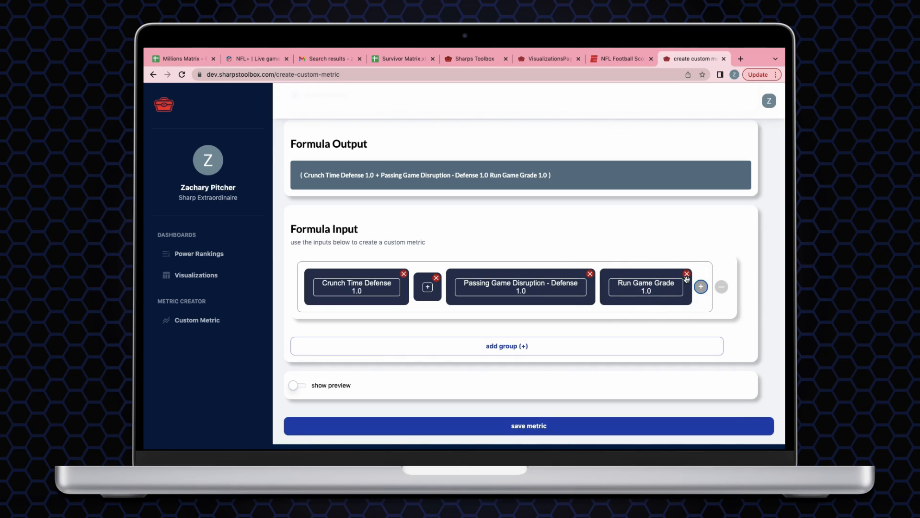
{"action": "left_click", "coordinate": [687, 274]}
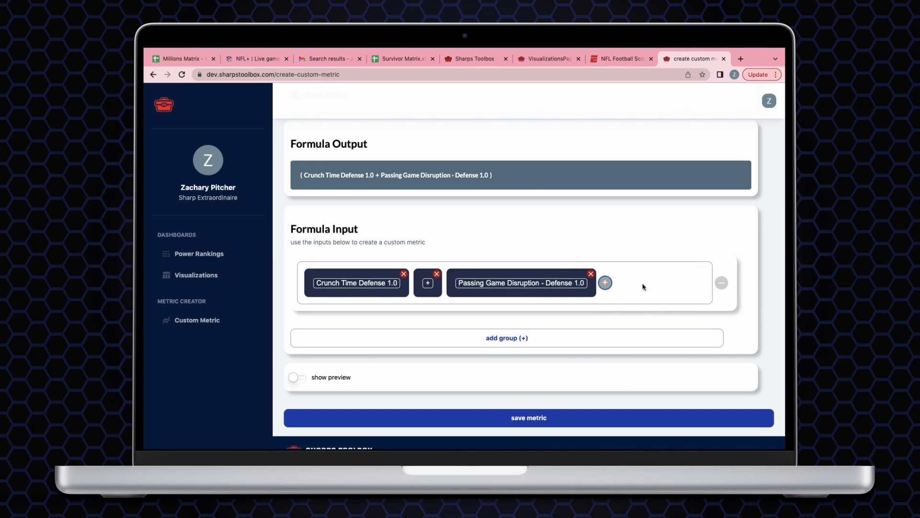
Step: Add the stat Run Stopping - Defense 1.0 directly after Passing Game Disruption - Defense 1.0 in the formula
{"action": "left_click", "coordinate": [606, 282]}
{"action": "left_click", "coordinate": [621, 241]}
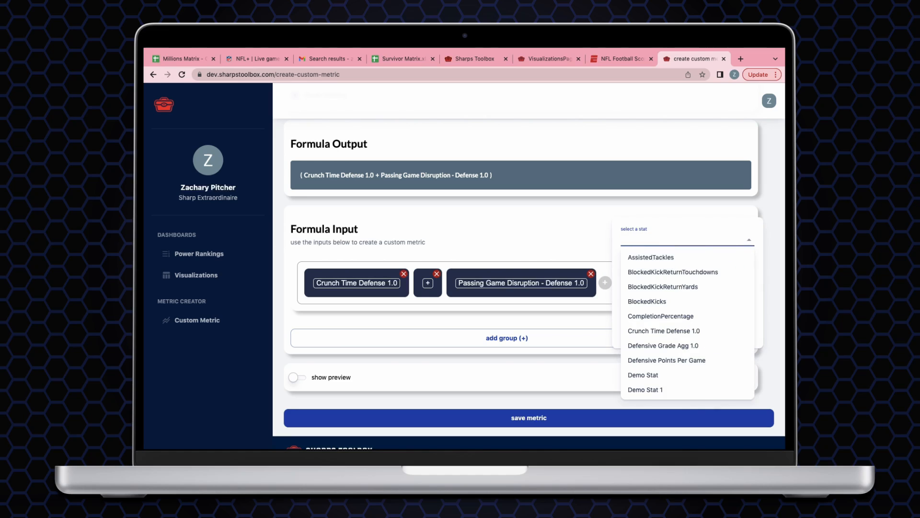
{"action": "type", "text": "run"}
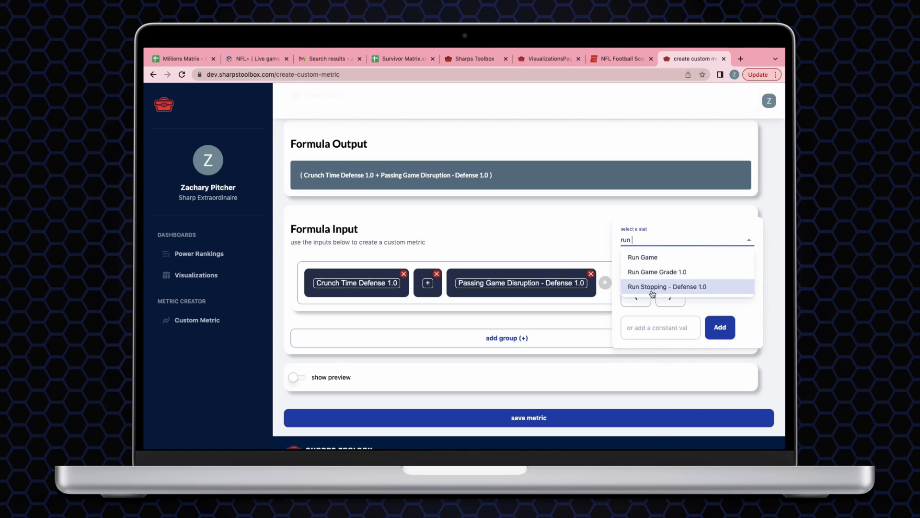
{"action": "left_click", "coordinate": [653, 287]}
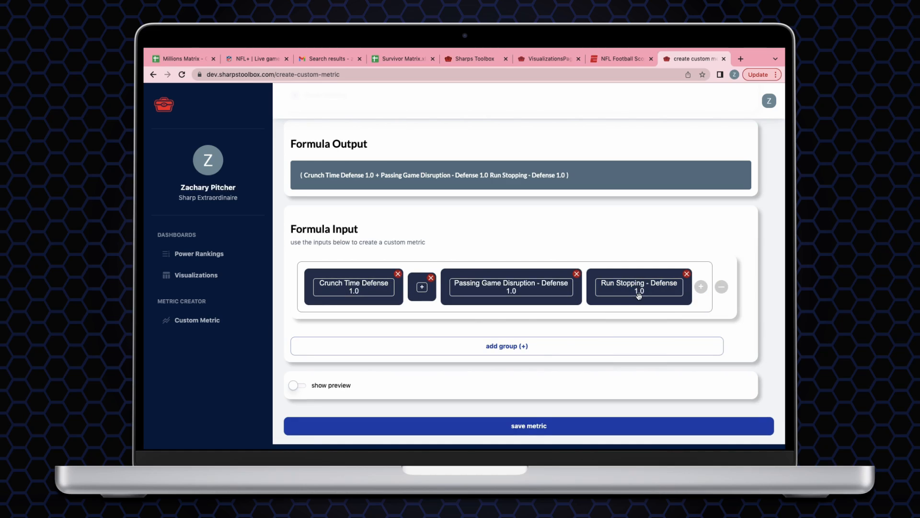
Step: Show the metric preview and examine its chart and the per-team values of the new metric in the table
{"action": "left_click", "coordinate": [295, 385]}
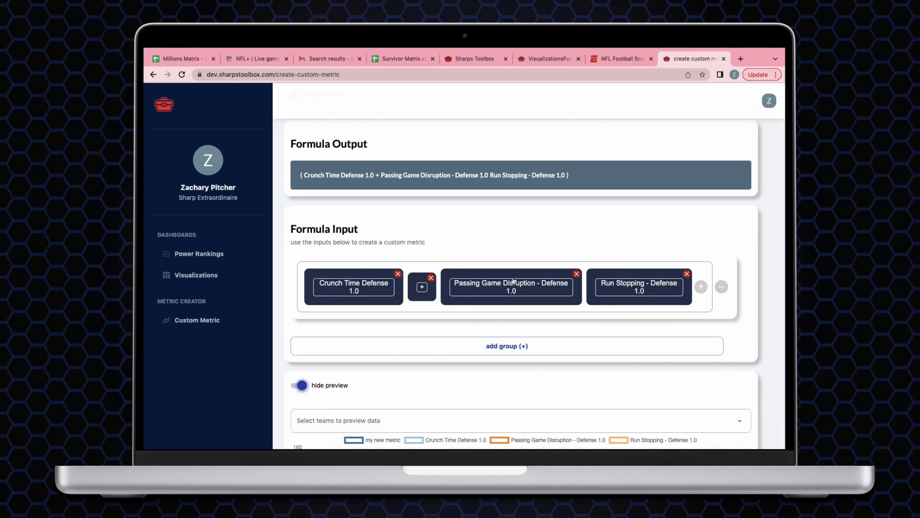
{"action": "scroll", "coordinate": [525, 277], "scroll_direction": "down", "scroll_amount": 5}
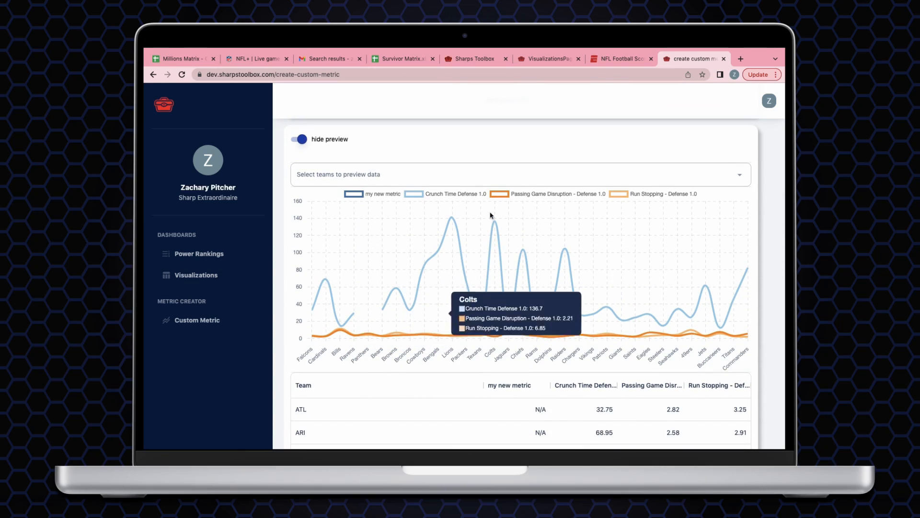
{"action": "scroll", "coordinate": [543, 386], "scroll_direction": "down", "scroll_amount": 7}
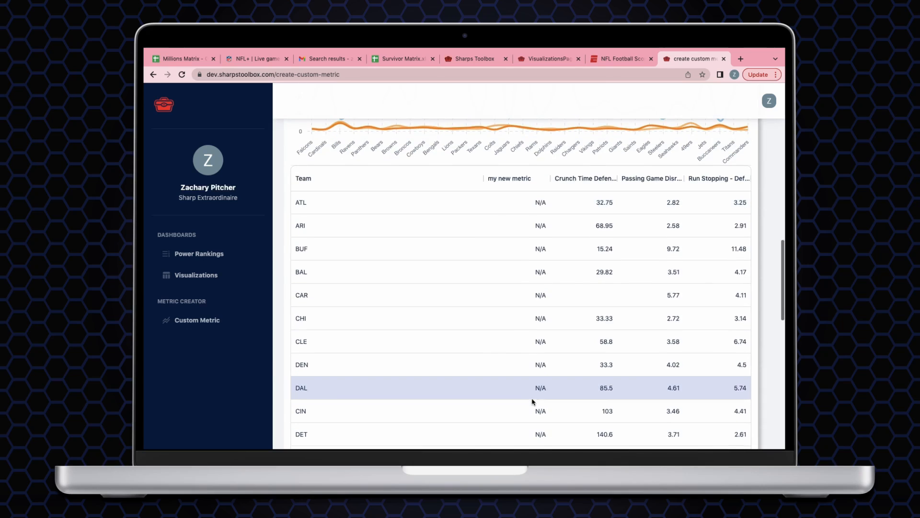
{"action": "scroll", "coordinate": [527, 276], "scroll_direction": "up", "scroll_amount": 2}
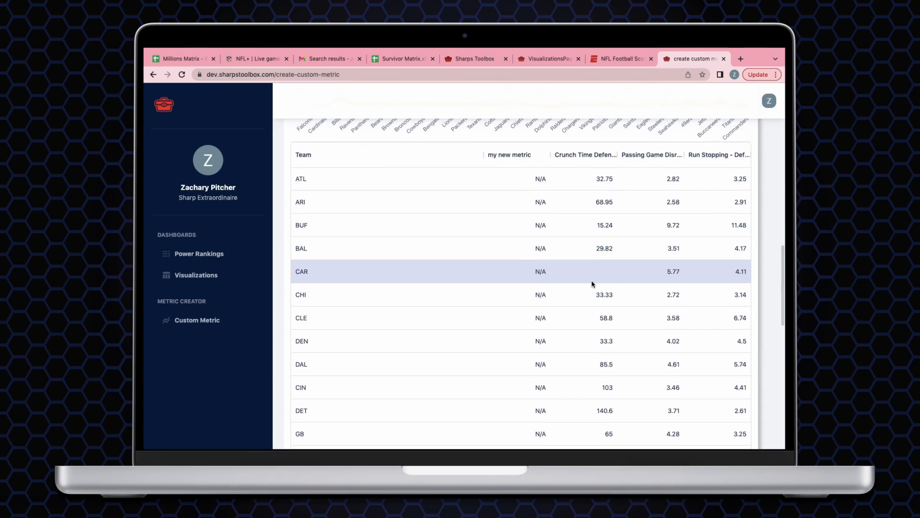
{"action": "scroll", "coordinate": [608, 274], "scroll_direction": "down", "scroll_amount": 12}
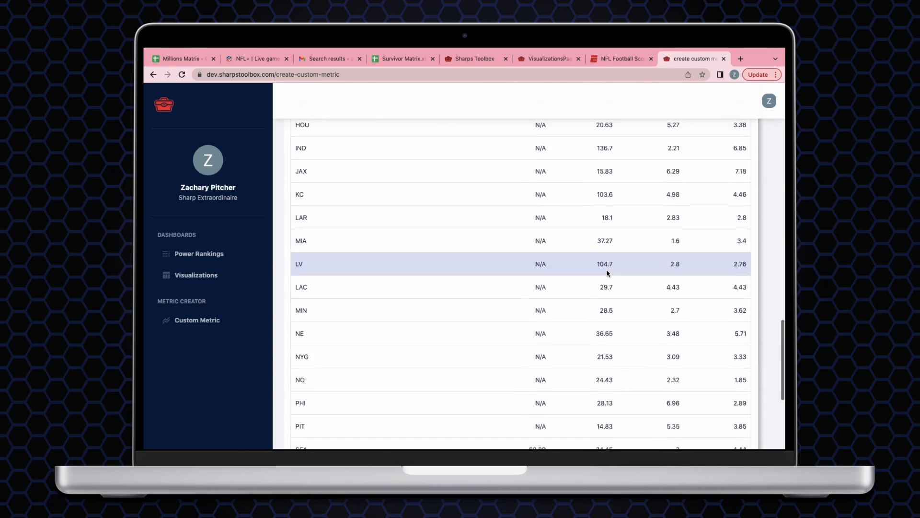
{"action": "scroll", "coordinate": [542, 362], "scroll_direction": "up", "scroll_amount": 4}
{"action": "scroll", "coordinate": [541, 358], "scroll_direction": "up", "scroll_amount": 6}
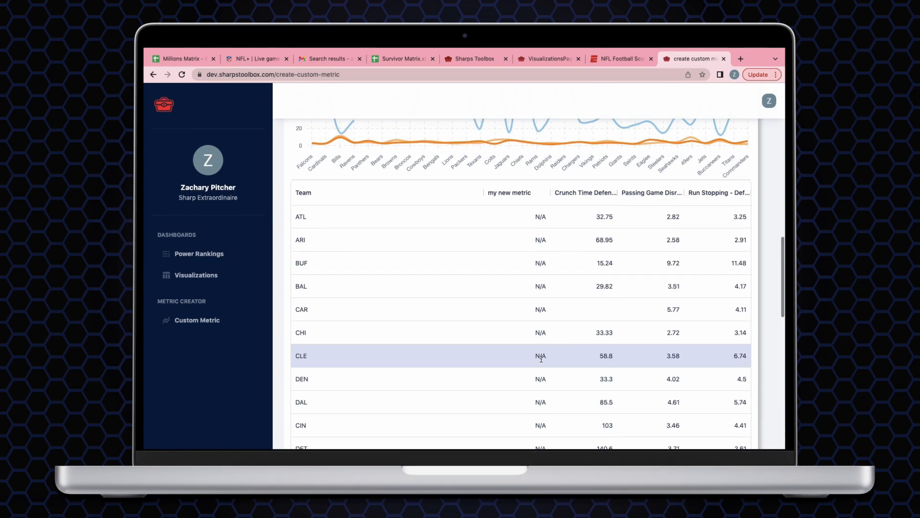
{"action": "scroll", "coordinate": [577, 300], "scroll_direction": "up", "scroll_amount": 8}
{"action": "scroll", "coordinate": [577, 300], "scroll_direction": "up", "scroll_amount": 1}
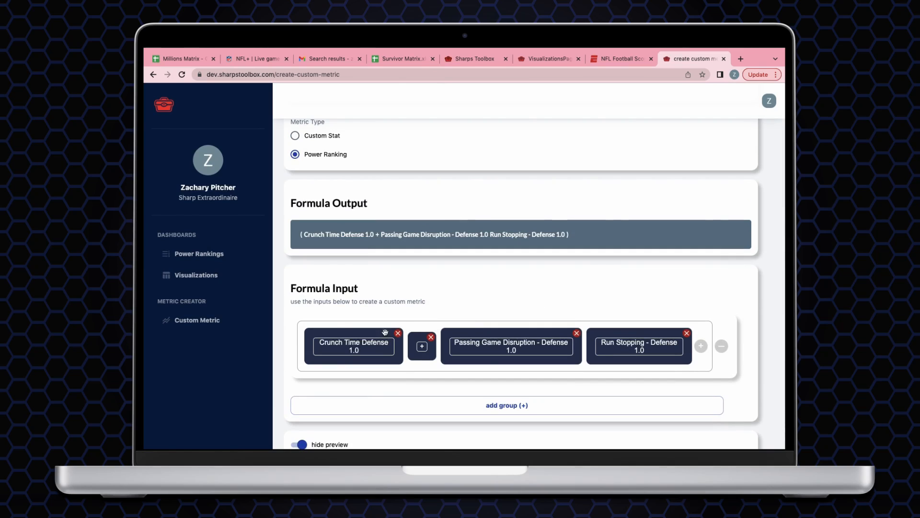
Step: Remove Crunch Time Defense 1.0 and the plus operator after it from the formula, and check the preview
{"action": "left_click", "coordinate": [398, 334]}
{"action": "scroll", "coordinate": [506, 293], "scroll_direction": "down", "scroll_amount": 4}
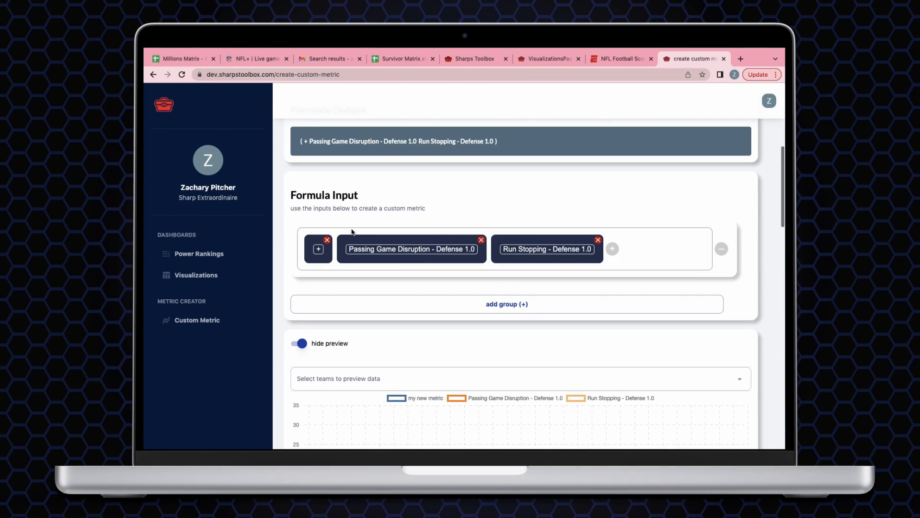
{"action": "left_click", "coordinate": [328, 239]}
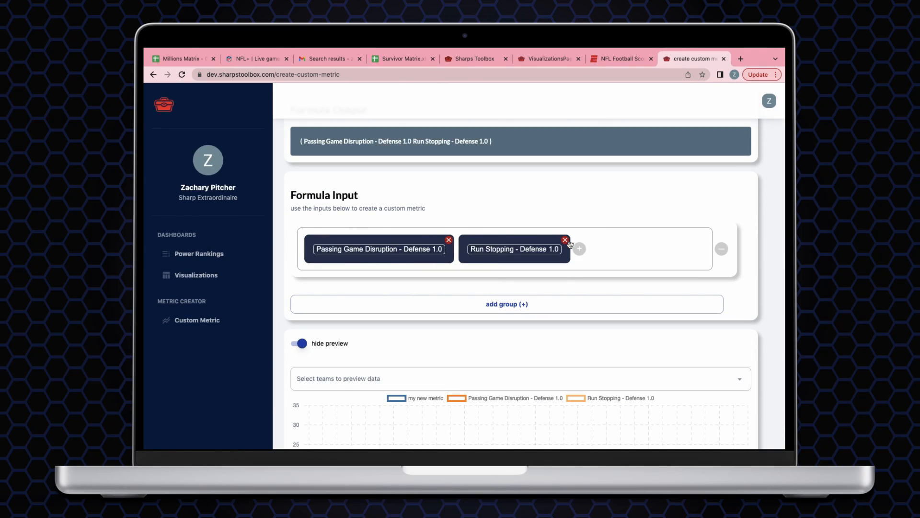
{"action": "scroll", "coordinate": [575, 255], "scroll_direction": "down", "scroll_amount": 15}
{"action": "scroll", "coordinate": [579, 261], "scroll_direction": "up", "scroll_amount": 20}
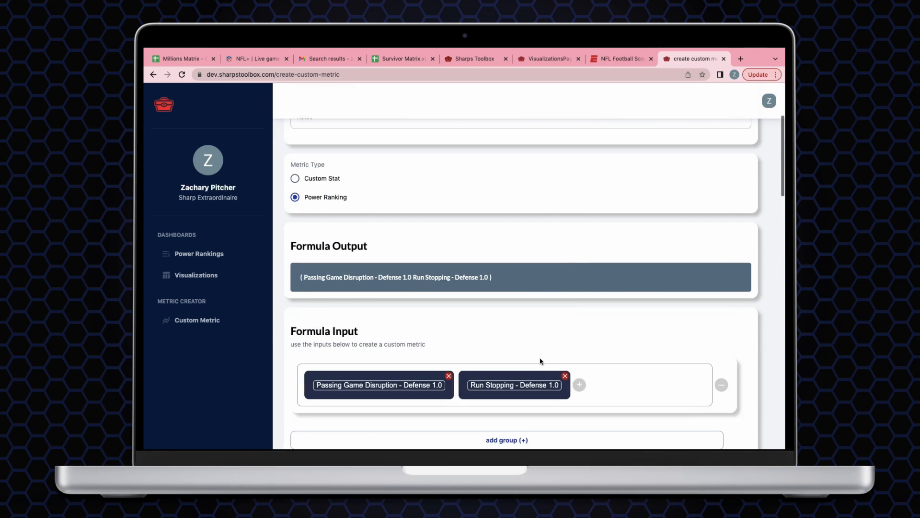
Step: Replace Run Stopping - Defense 1.0 with a plus operator followed by the same stat, and check the team values in the preview
{"action": "left_click", "coordinate": [565, 376]}
{"action": "left_click", "coordinate": [463, 384]}
{"action": "left_click", "coordinate": [494, 361]}
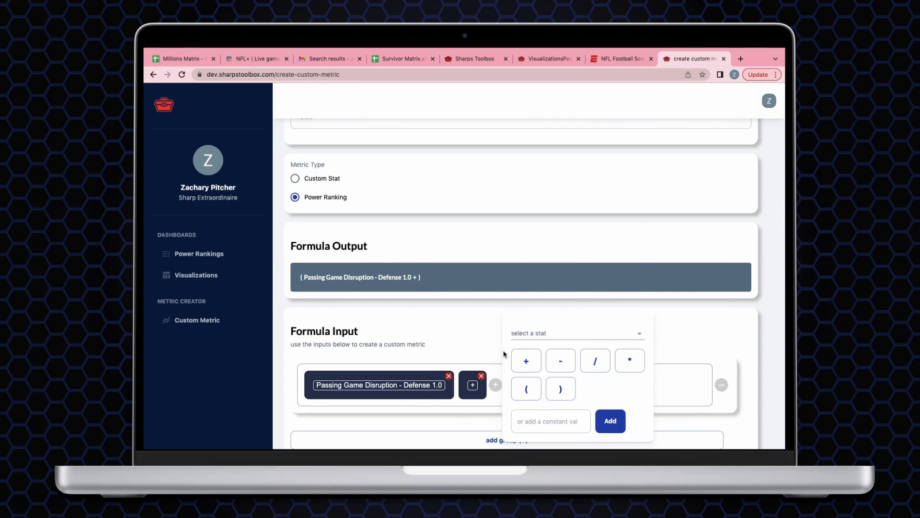
{"action": "left_click", "coordinate": [530, 332]}
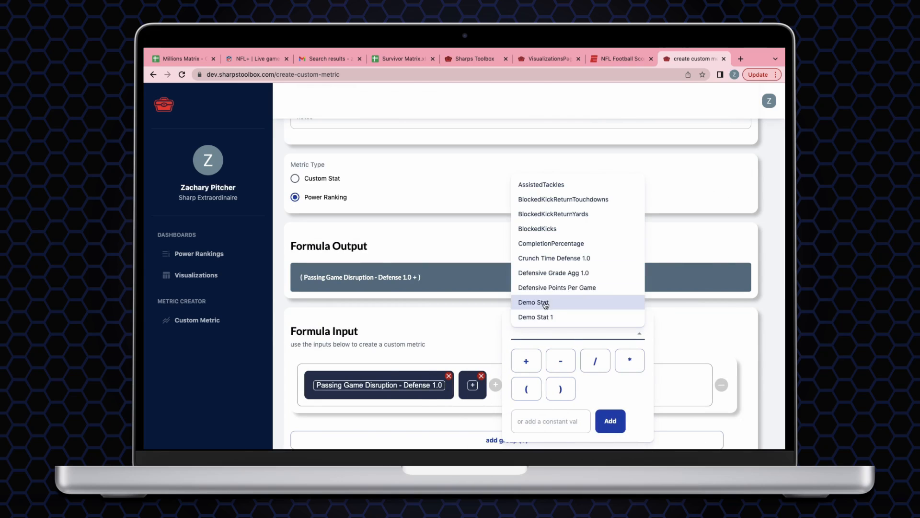
{"action": "type", "text": "run"}
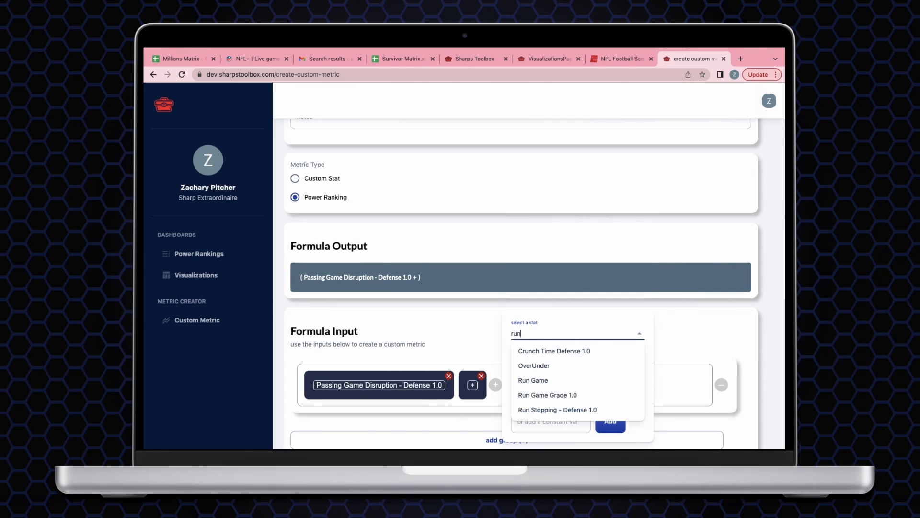
{"action": "left_click", "coordinate": [586, 411]}
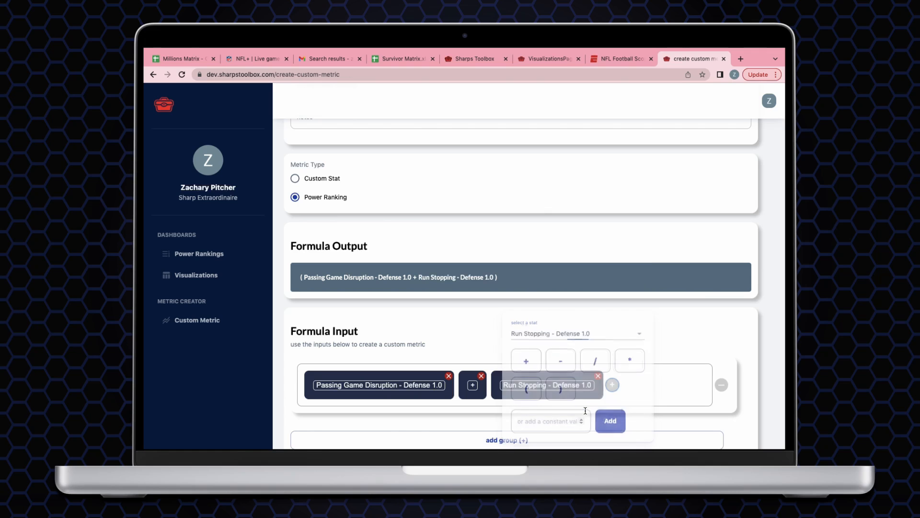
{"action": "scroll", "coordinate": [623, 340], "scroll_direction": "down", "scroll_amount": 12}
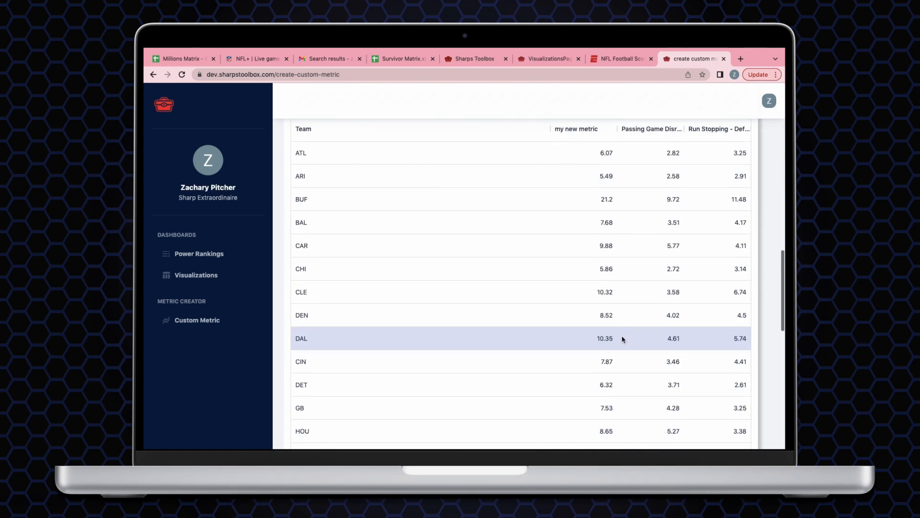
{"action": "scroll", "coordinate": [623, 340], "scroll_direction": "up", "scroll_amount": 10}
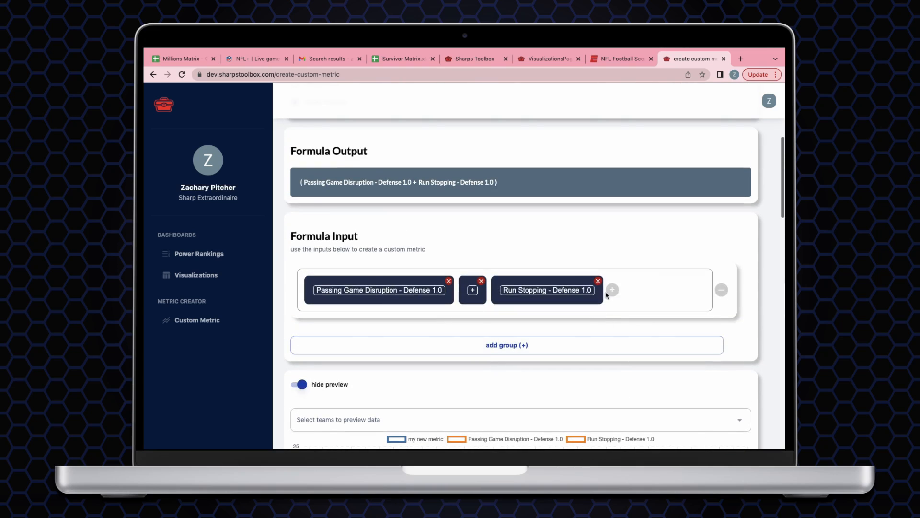
Step: Append a plus operator and the stat Crunch Time Defense 1.0 to the end of the formula
{"action": "left_click", "coordinate": [612, 290]}
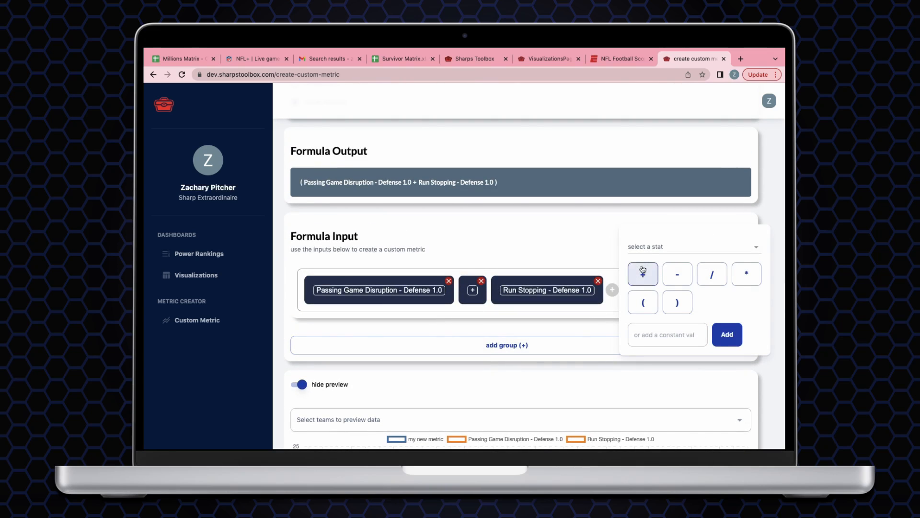
{"action": "left_click", "coordinate": [644, 275]}
{"action": "left_click", "coordinate": [667, 248]}
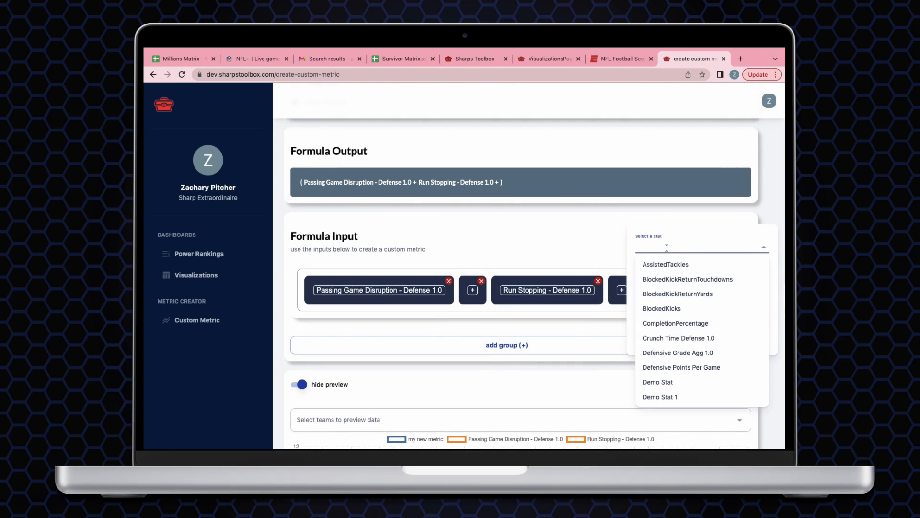
{"action": "type", "text": "crun"}
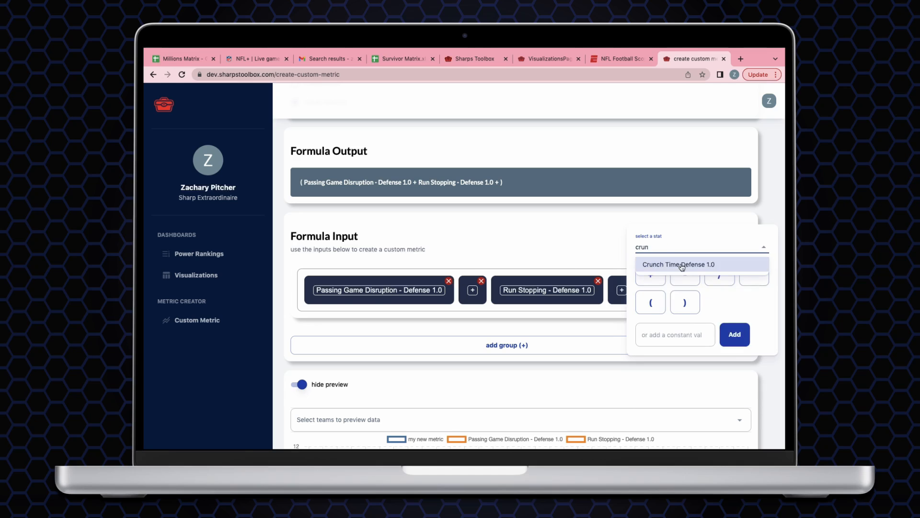
{"action": "left_click", "coordinate": [678, 264]}
Step: Sort the preview table by the new metric from highest to lowest, and clear the sorting after reading the values
{"action": "scroll", "coordinate": [549, 242], "scroll_direction": "down", "scroll_amount": 10}
{"action": "scroll", "coordinate": [550, 240], "scroll_direction": "down", "scroll_amount": 2}
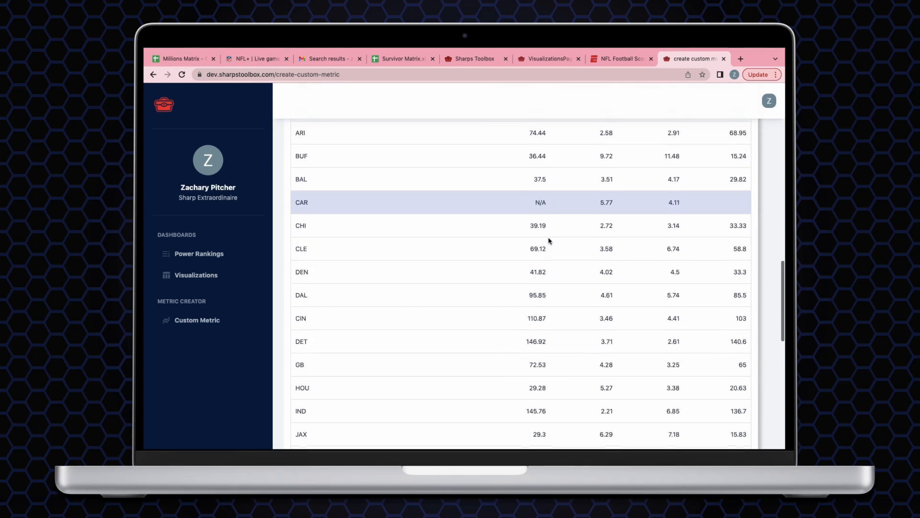
{"action": "scroll", "coordinate": [550, 241], "scroll_direction": "up", "scroll_amount": 5}
{"action": "left_click", "coordinate": [520, 202]}
{"action": "left_click", "coordinate": [520, 202]}
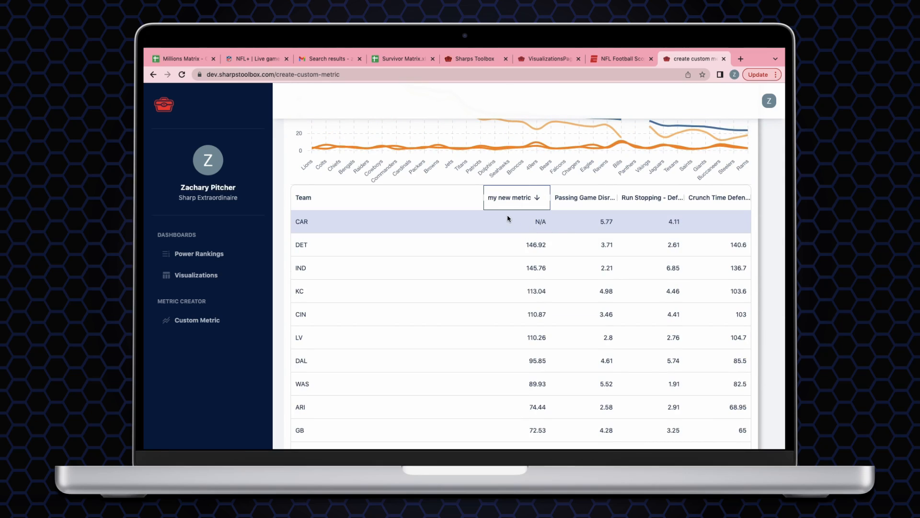
{"action": "scroll", "coordinate": [508, 219], "scroll_direction": "up", "scroll_amount": 1}
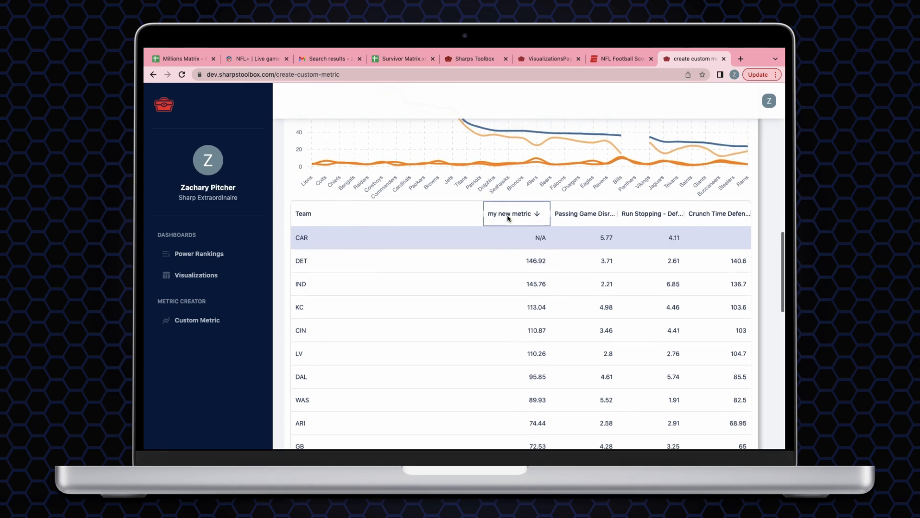
{"action": "left_click", "coordinate": [509, 219]}
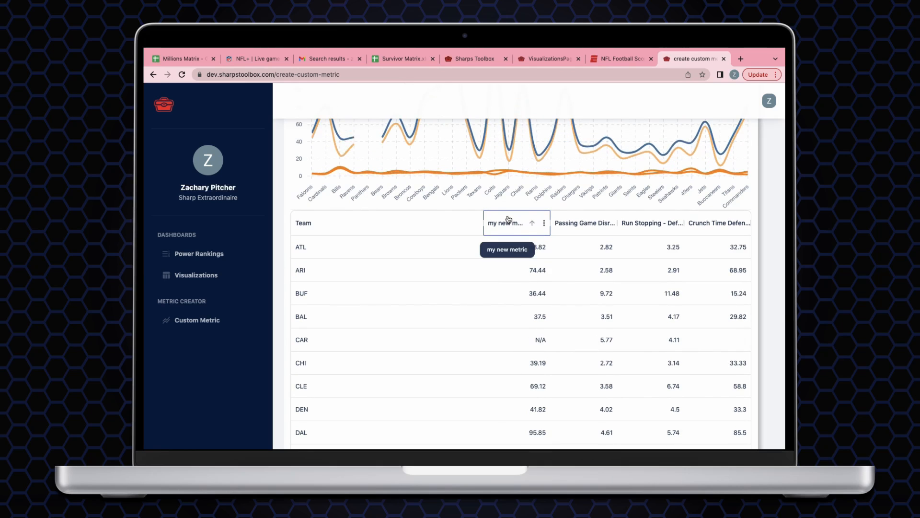
Step: Examine the preview chart and compare the teams by the new metric in ascending and descending order, ending with the sorting cleared
{"action": "scroll", "coordinate": [511, 230], "scroll_direction": "up", "scroll_amount": 3}
{"action": "scroll", "coordinate": [516, 246], "scroll_direction": "up", "scroll_amount": 4}
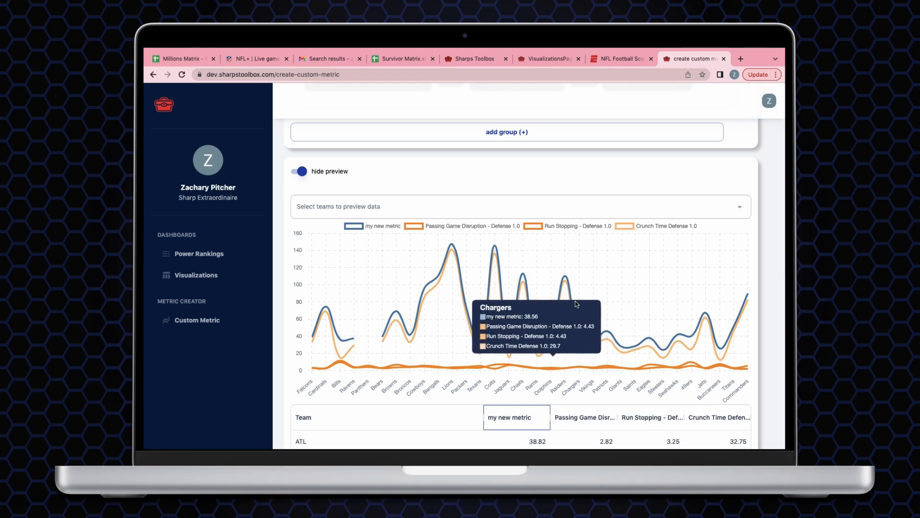
{"action": "scroll", "coordinate": [577, 304], "scroll_direction": "down", "scroll_amount": 4}
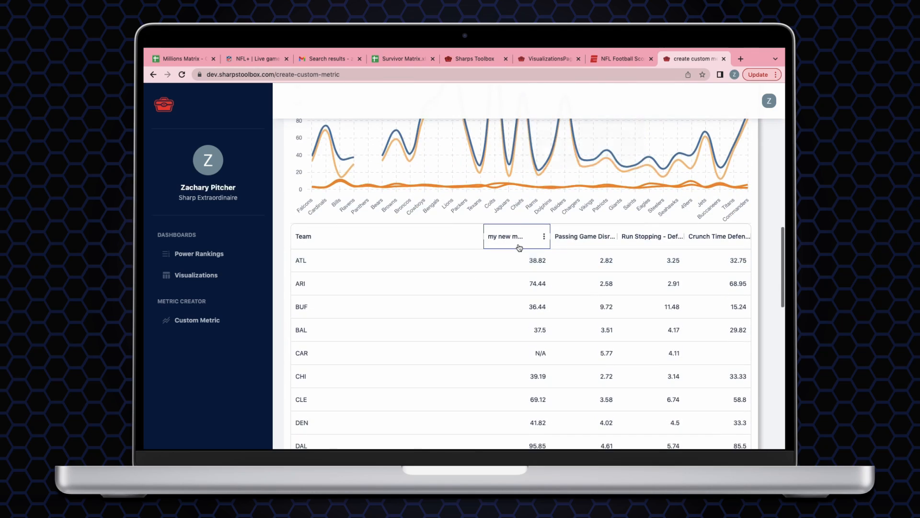
{"action": "left_click", "coordinate": [519, 247]}
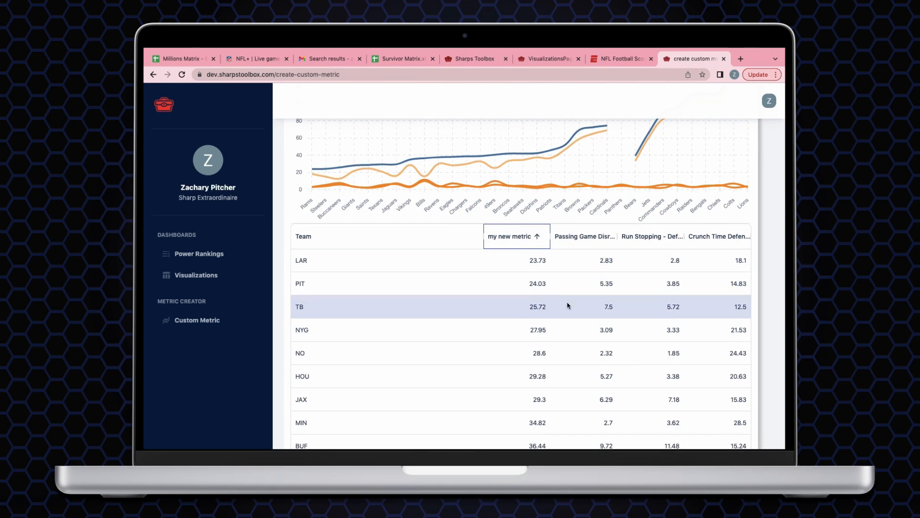
{"action": "left_click", "coordinate": [499, 247]}
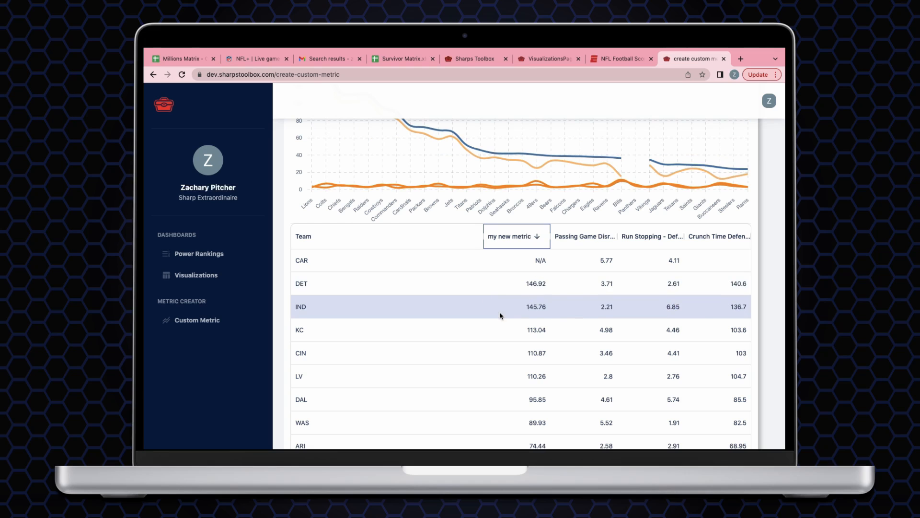
{"action": "left_click", "coordinate": [512, 234]}
Step: Remove Crunch Time Defense 1.0 and the plus operator before it from the formula
{"action": "scroll", "coordinate": [512, 232], "scroll_direction": "up", "scroll_amount": 5}
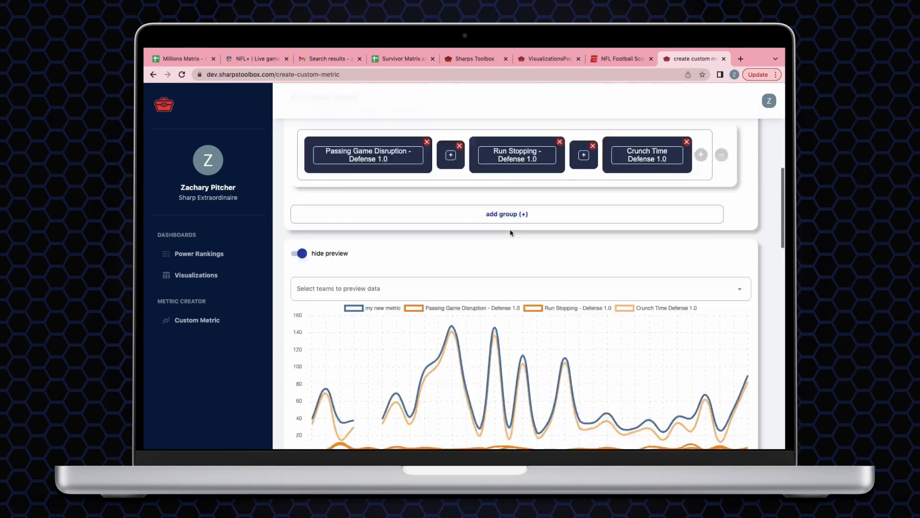
{"action": "scroll", "coordinate": [511, 234], "scroll_direction": "up", "scroll_amount": 2}
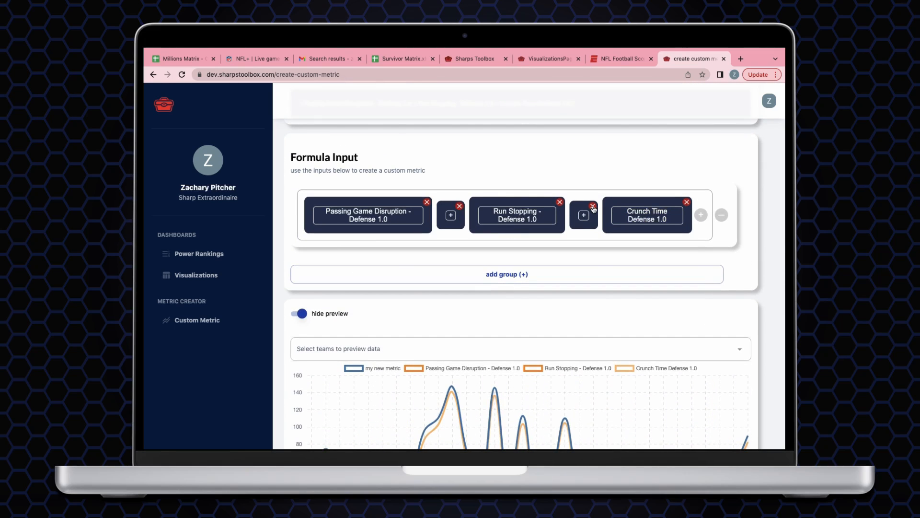
{"action": "left_click", "coordinate": [687, 202]}
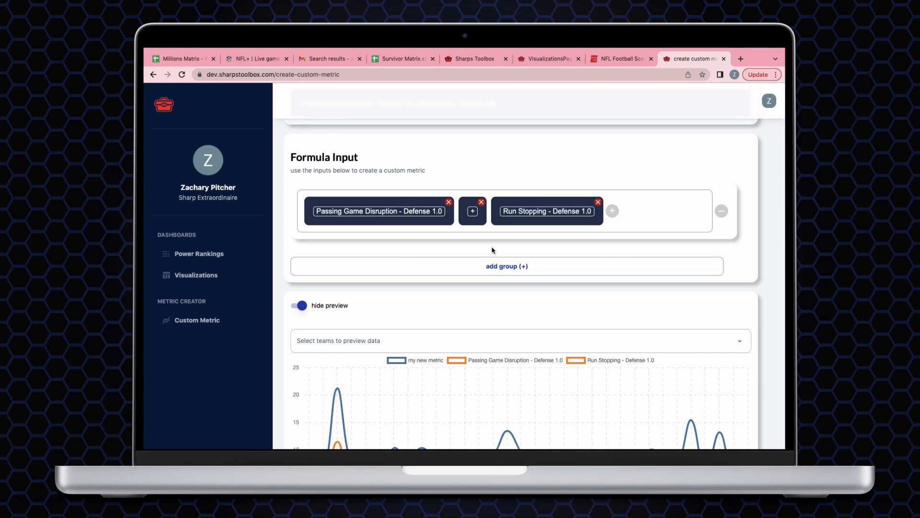
Step: Sort the two-stat preview table by the new metric in descending order, and return it to the default team order
{"action": "scroll", "coordinate": [493, 250], "scroll_direction": "down", "scroll_amount": 6}
{"action": "left_click", "coordinate": [583, 253]}
{"action": "left_click", "coordinate": [582, 254]}
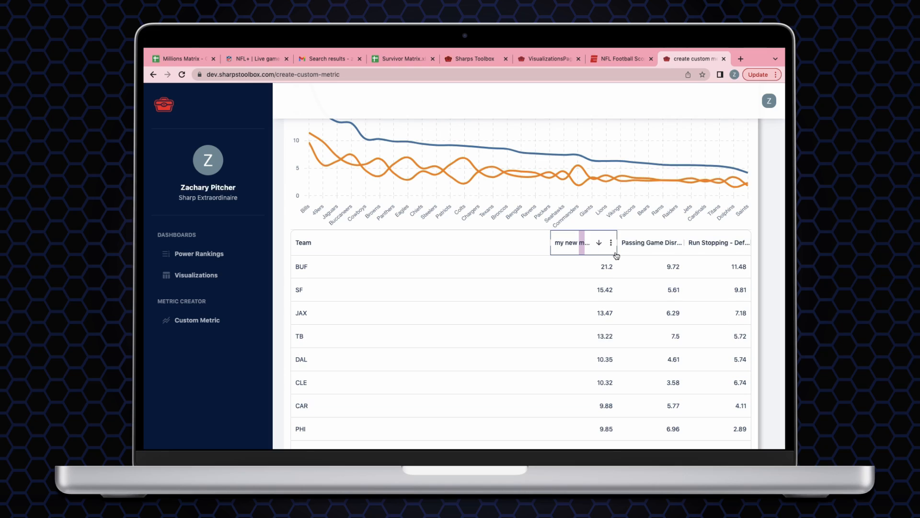
{"action": "left_click", "coordinate": [584, 244]}
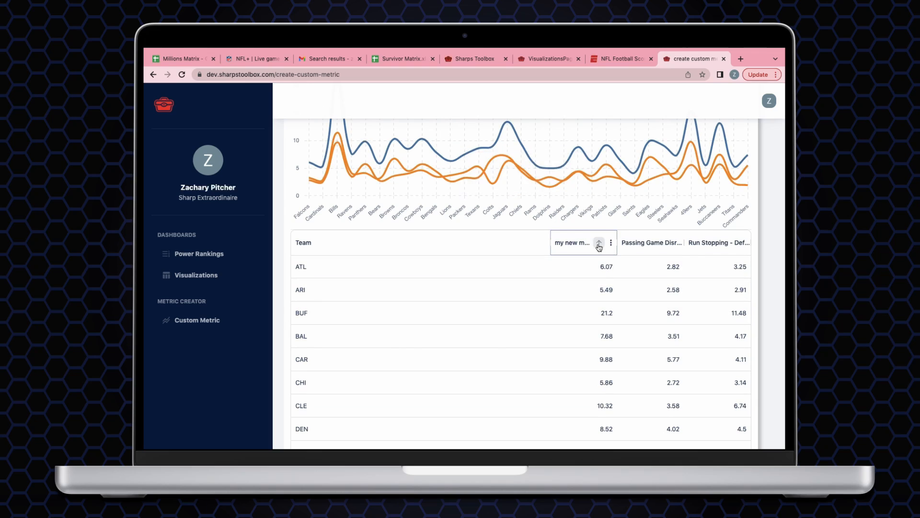
{"action": "left_click", "coordinate": [599, 243]}
{"action": "left_click", "coordinate": [599, 243]}
{"action": "left_click", "coordinate": [599, 243]}
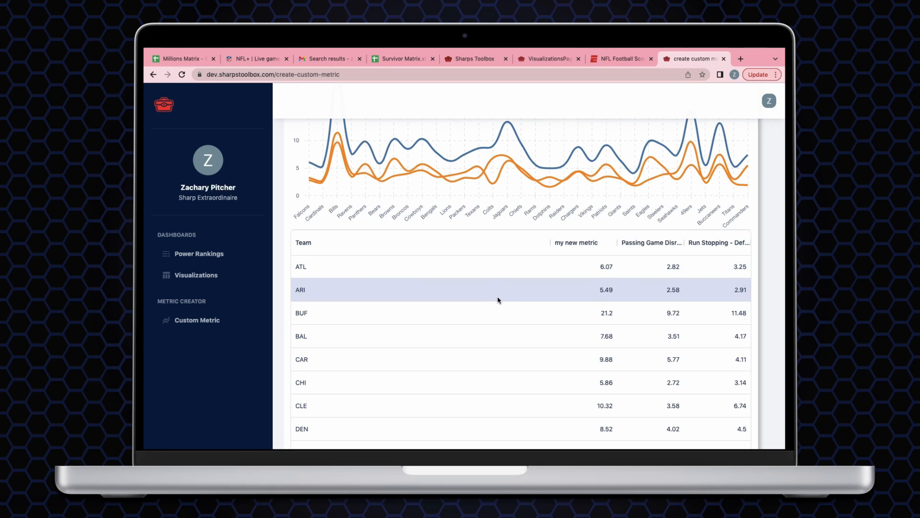
Step: Rank the teams by the new metric in ascending order and switch the ranking to descending order
{"action": "scroll", "coordinate": [619, 318], "scroll_direction": "down", "scroll_amount": 1}
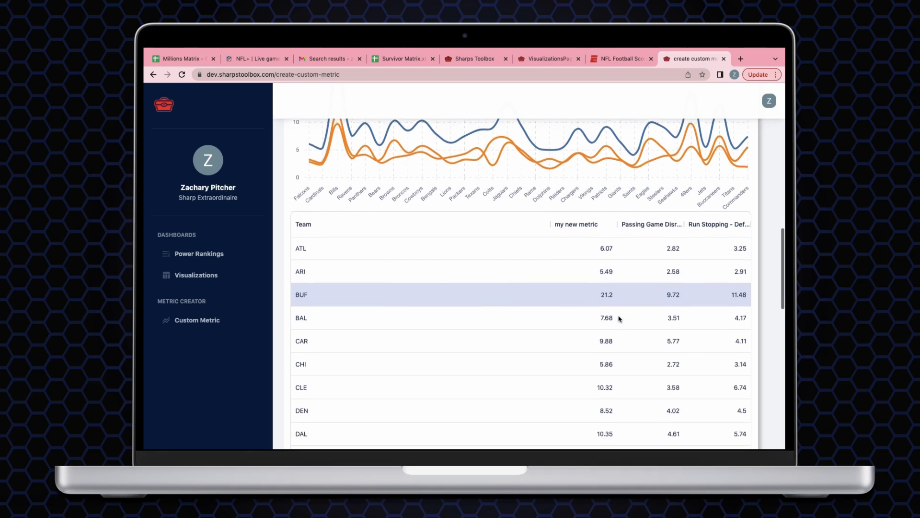
{"action": "scroll", "coordinate": [619, 319], "scroll_direction": "up", "scroll_amount": 3}
{"action": "scroll", "coordinate": [619, 319], "scroll_direction": "down", "scroll_amount": 3}
{"action": "scroll", "coordinate": [619, 318], "scroll_direction": "down", "scroll_amount": 2}
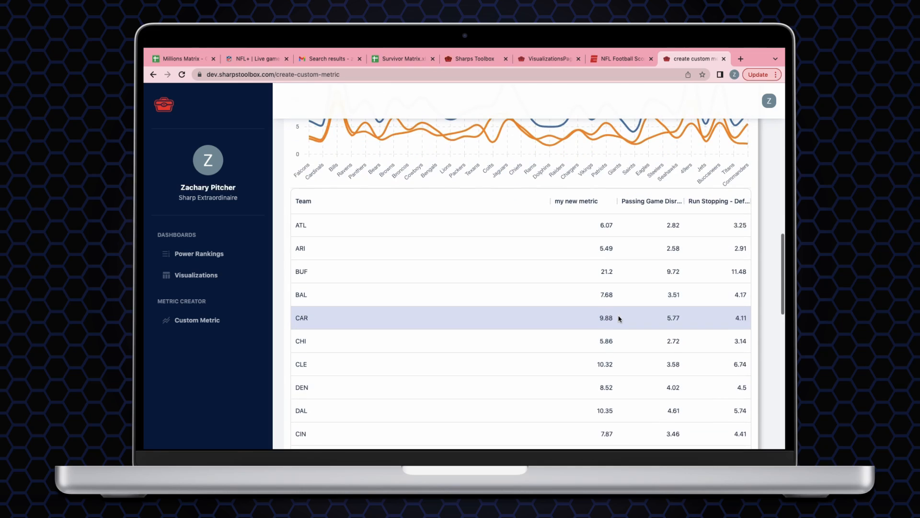
{"action": "left_click", "coordinate": [586, 201]}
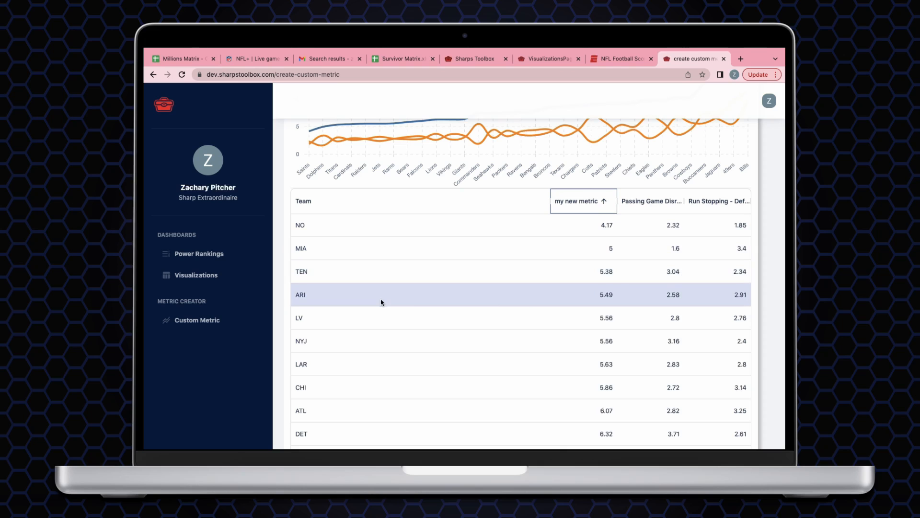
{"action": "left_click", "coordinate": [576, 199]}
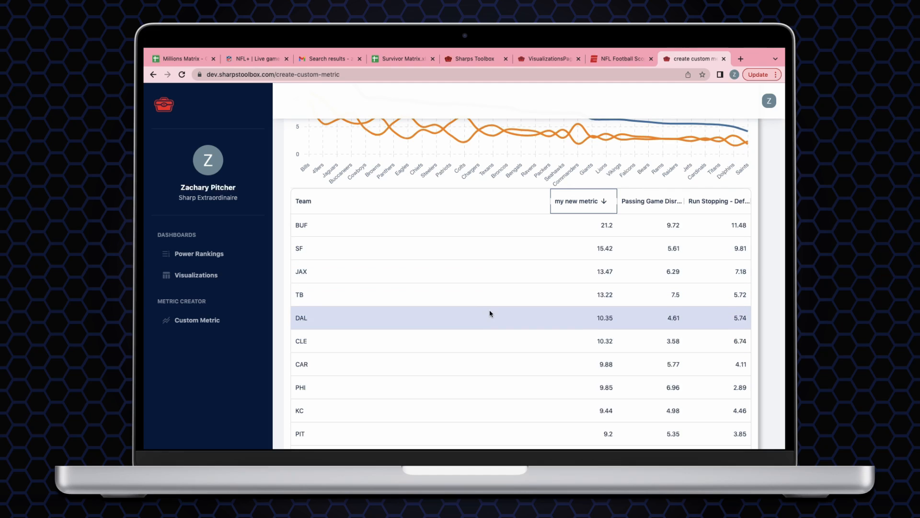
Step: Examine the preview chart and the full team ranking by the new metric against the two-stat formula
{"action": "scroll", "coordinate": [494, 354], "scroll_direction": "up", "scroll_amount": 3}
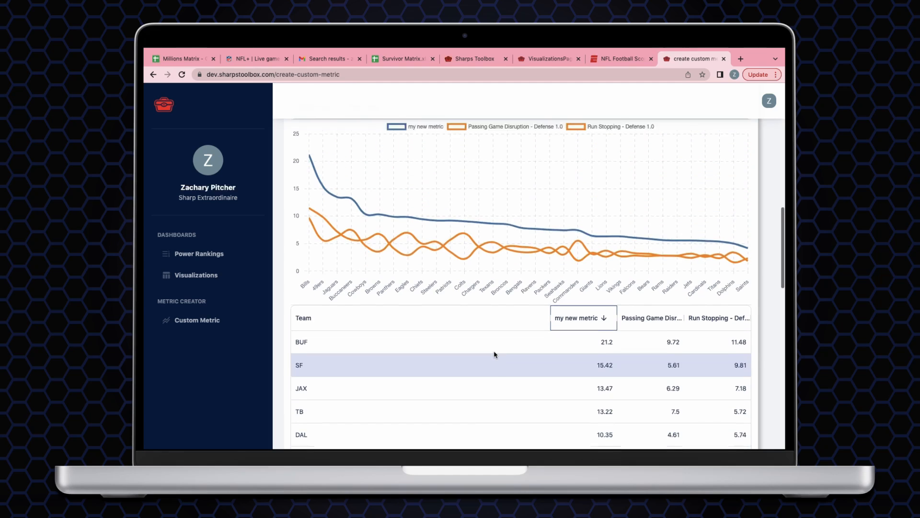
{"action": "scroll", "coordinate": [495, 355], "scroll_direction": "up", "scroll_amount": 2}
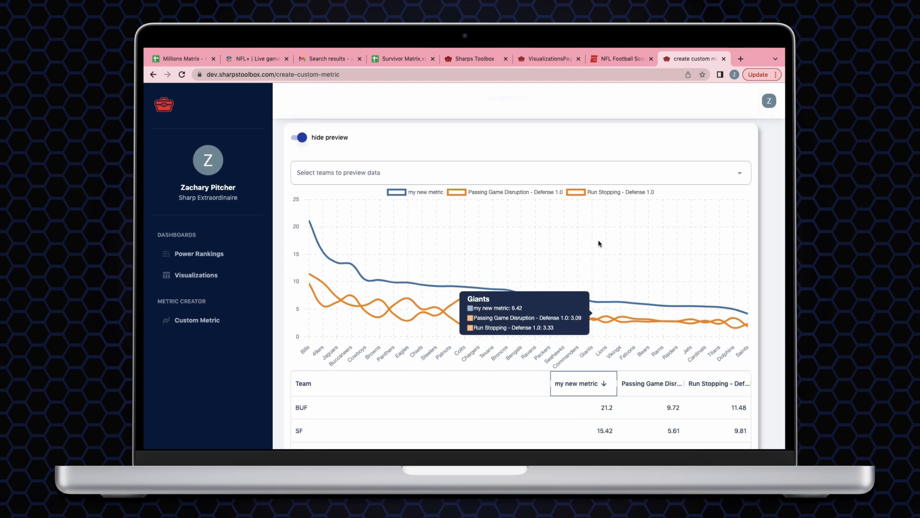
{"action": "scroll", "coordinate": [599, 244], "scroll_direction": "up", "scroll_amount": 5}
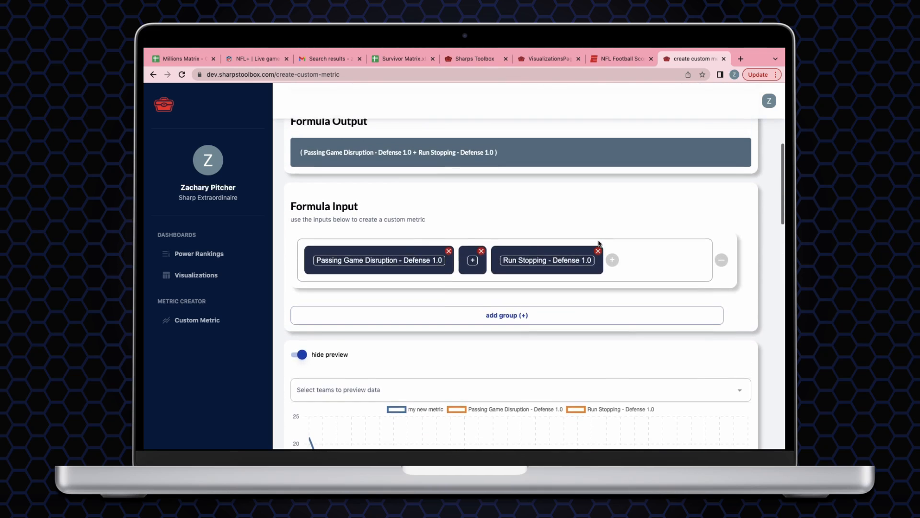
{"action": "scroll", "coordinate": [599, 243], "scroll_direction": "down", "scroll_amount": 1}
{"action": "scroll", "coordinate": [599, 244], "scroll_direction": "down", "scroll_amount": 15}
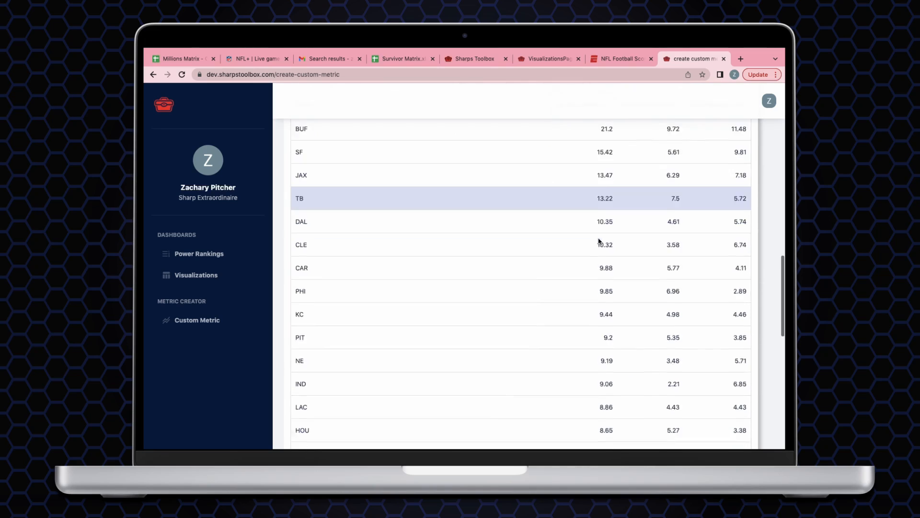
{"action": "scroll", "coordinate": [599, 241], "scroll_direction": "down", "scroll_amount": 8}
{"action": "scroll", "coordinate": [599, 242], "scroll_direction": "up", "scroll_amount": 12}
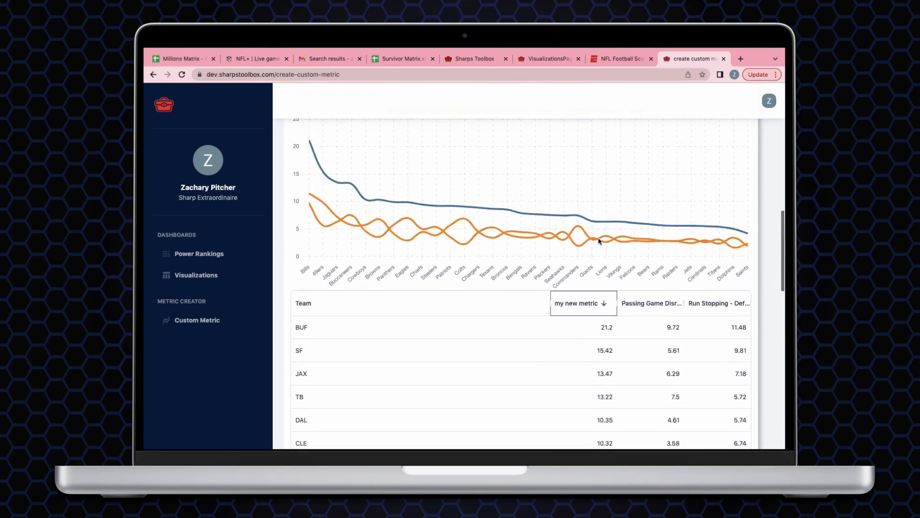
{"action": "scroll", "coordinate": [599, 241], "scroll_direction": "down", "scroll_amount": 1}
{"action": "scroll", "coordinate": [612, 302], "scroll_direction": "down", "scroll_amount": 4}
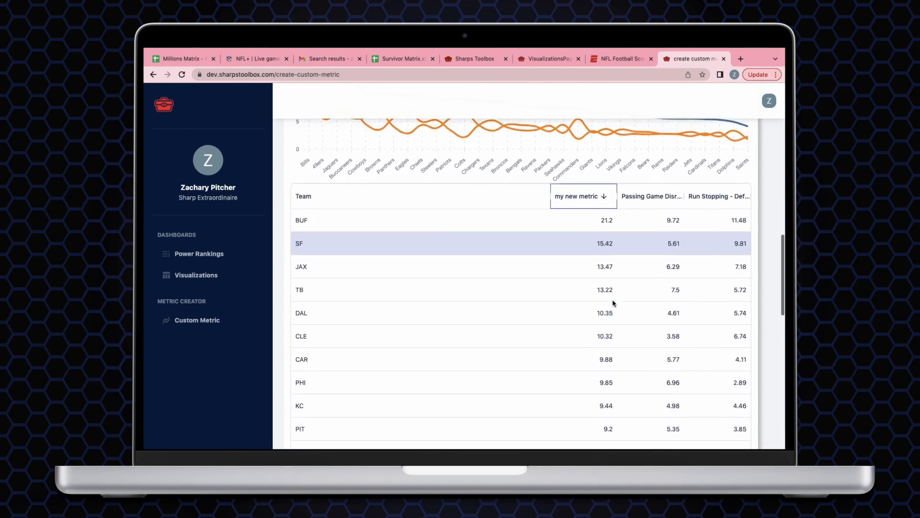
{"action": "scroll", "coordinate": [613, 297], "scroll_direction": "down", "scroll_amount": 15}
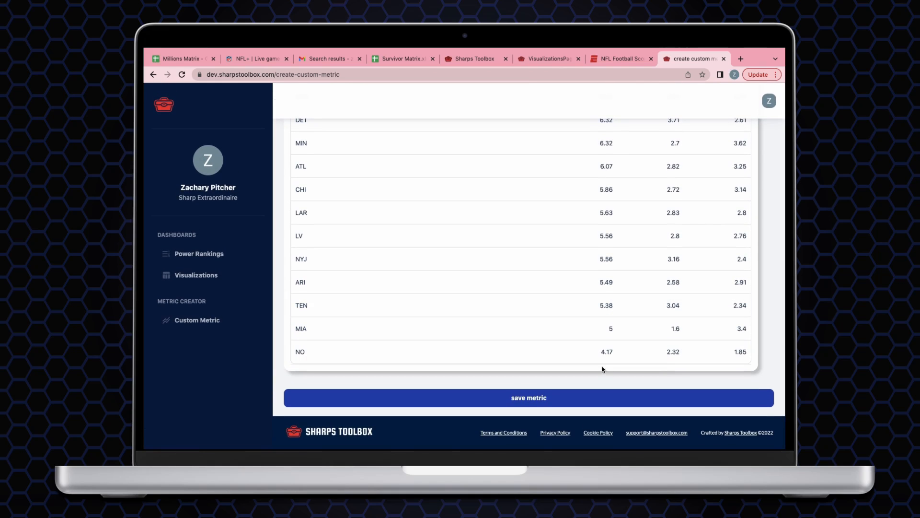
{"action": "scroll", "coordinate": [595, 357], "scroll_direction": "up", "scroll_amount": 12}
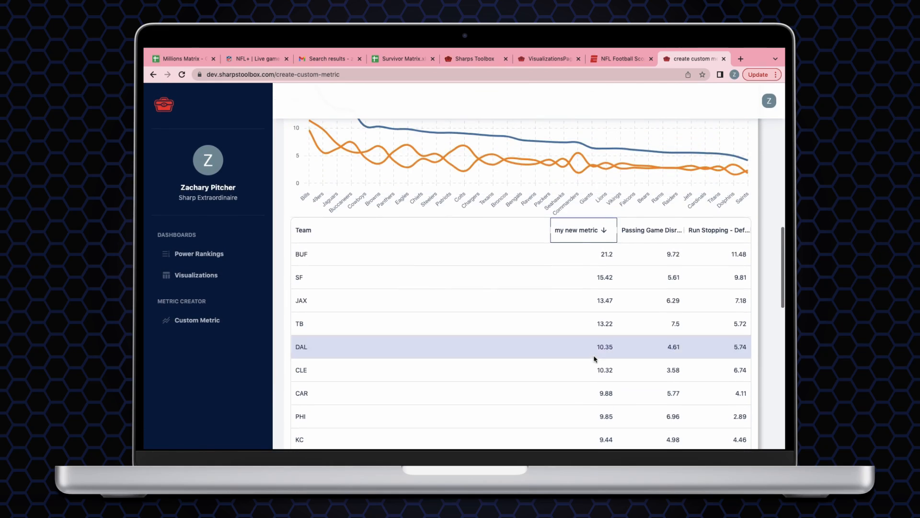
{"action": "scroll", "coordinate": [584, 254], "scroll_direction": "up", "scroll_amount": 8}
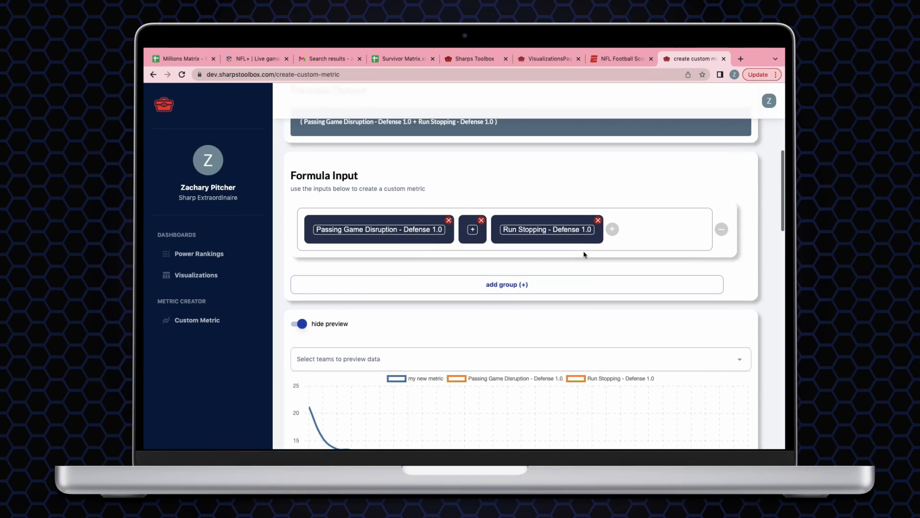
Step: Add a second group to the formula and insert a division operator in it
{"action": "left_click", "coordinate": [494, 284]}
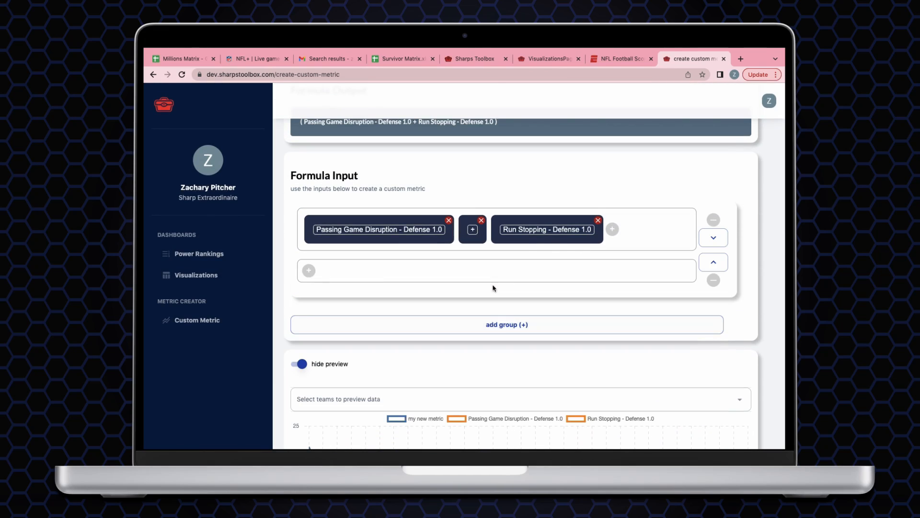
{"action": "left_click", "coordinate": [308, 270]}
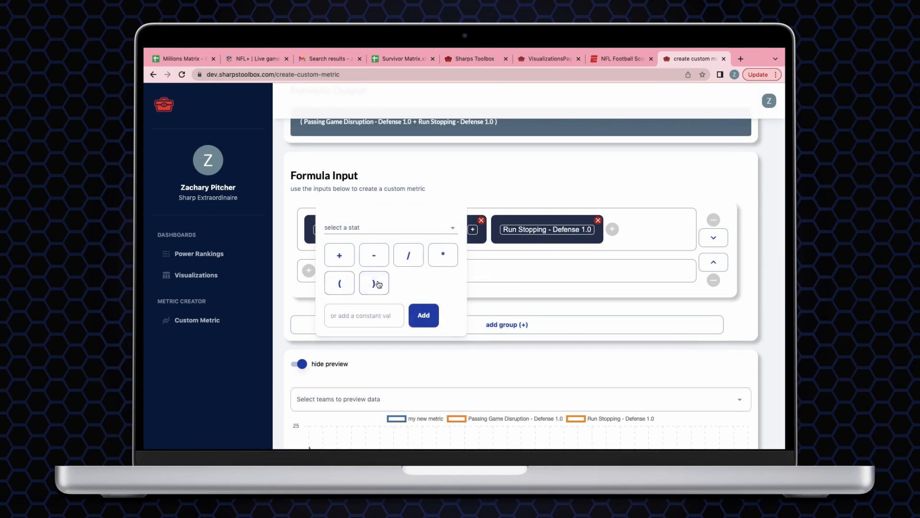
{"action": "left_click", "coordinate": [416, 257]}
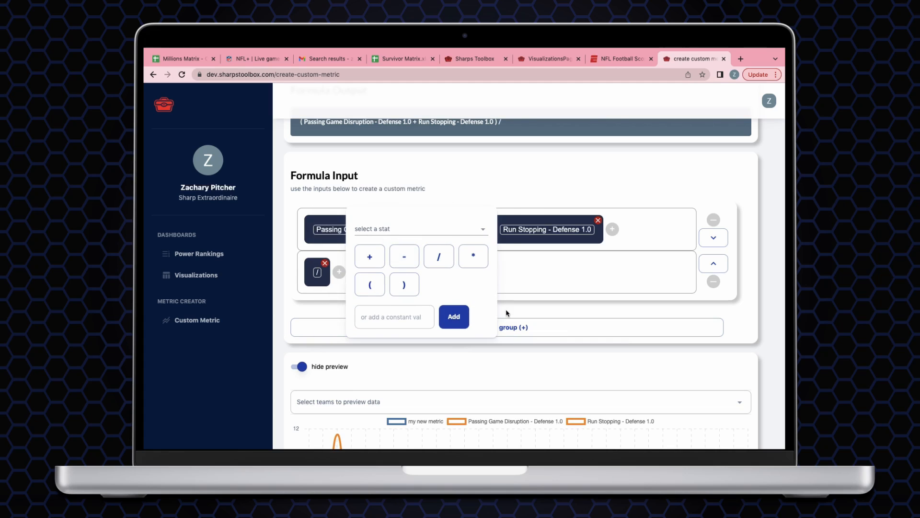
Step: Add a third group to the formula and insert the constant 2 in it as the divisor
{"action": "left_click", "coordinate": [527, 313]}
{"action": "left_click", "coordinate": [526, 320]}
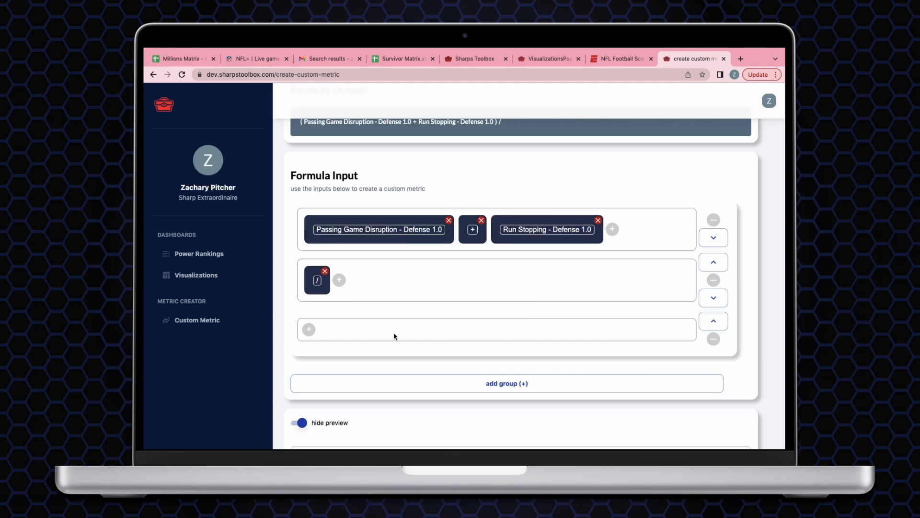
{"action": "left_click", "coordinate": [308, 329]}
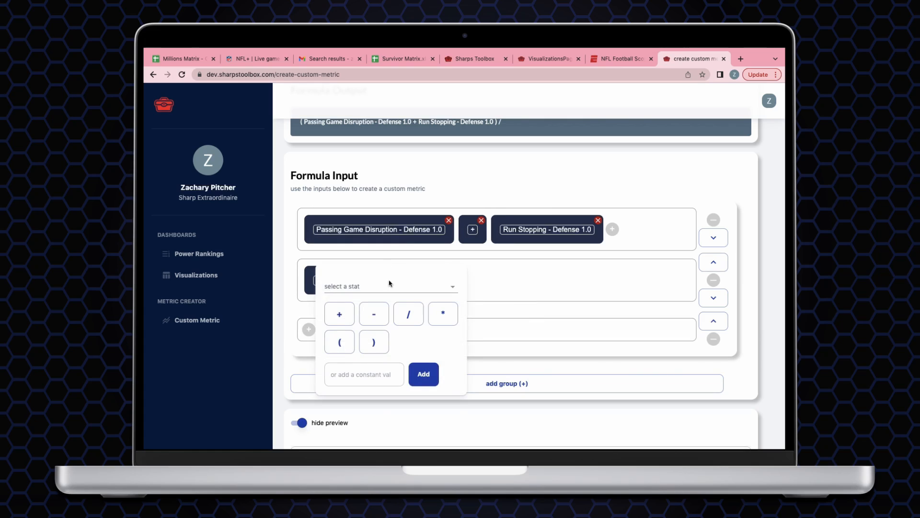
{"action": "left_click", "coordinate": [391, 286]}
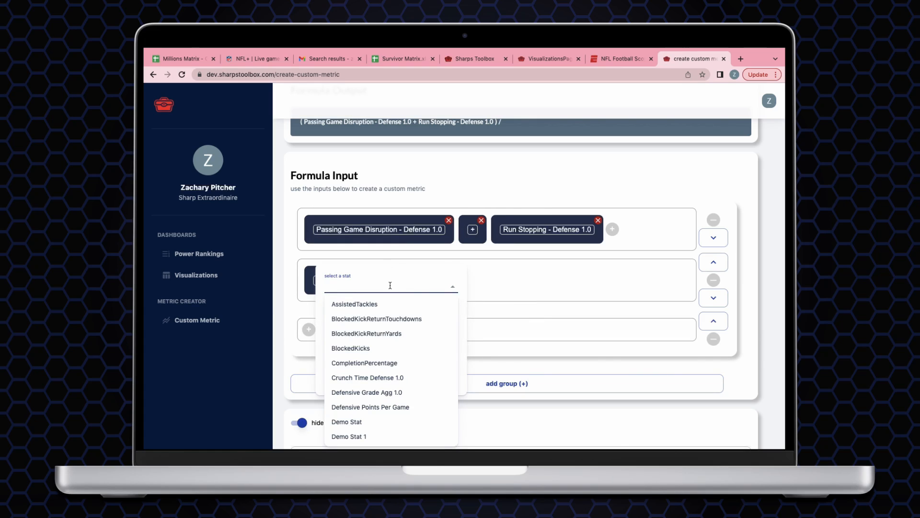
{"action": "left_click", "coordinate": [278, 306]}
{"action": "left_click", "coordinate": [309, 329]}
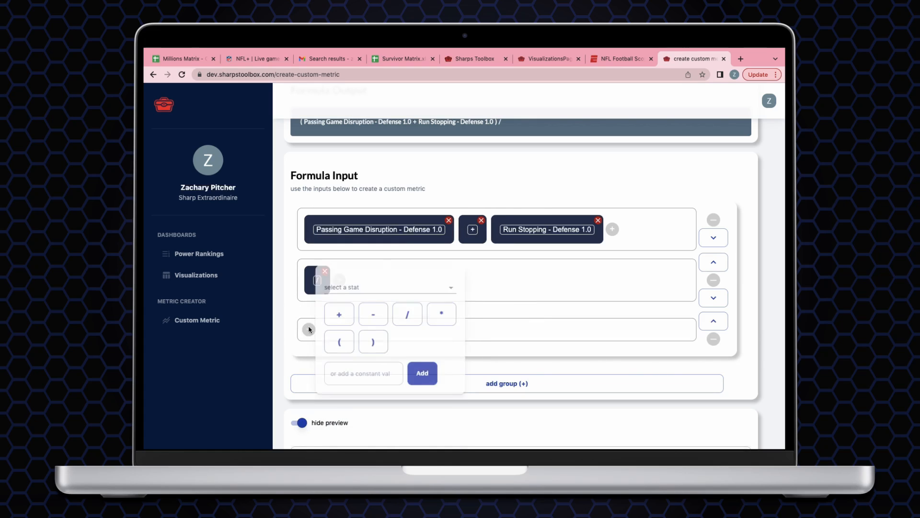
{"action": "left_click", "coordinate": [371, 372]}
{"action": "type", "text": "2"}
{"action": "left_click", "coordinate": [424, 374]}
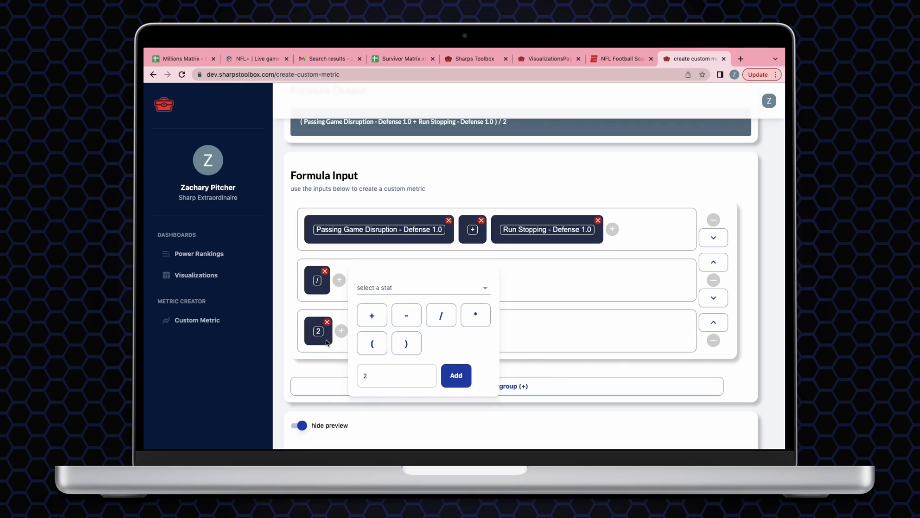
{"action": "left_click", "coordinate": [605, 364]}
Step: Examine the full team ranking and preview chart for the averaged metric, and check them against the formula and metric details
{"action": "scroll", "coordinate": [605, 364], "scroll_direction": "down", "scroll_amount": 15}
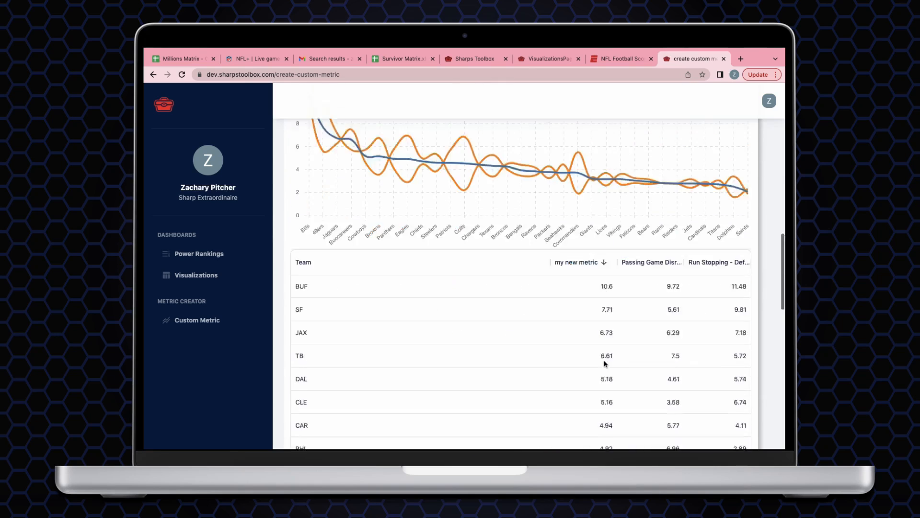
{"action": "scroll", "coordinate": [595, 286], "scroll_direction": "down", "scroll_amount": 10}
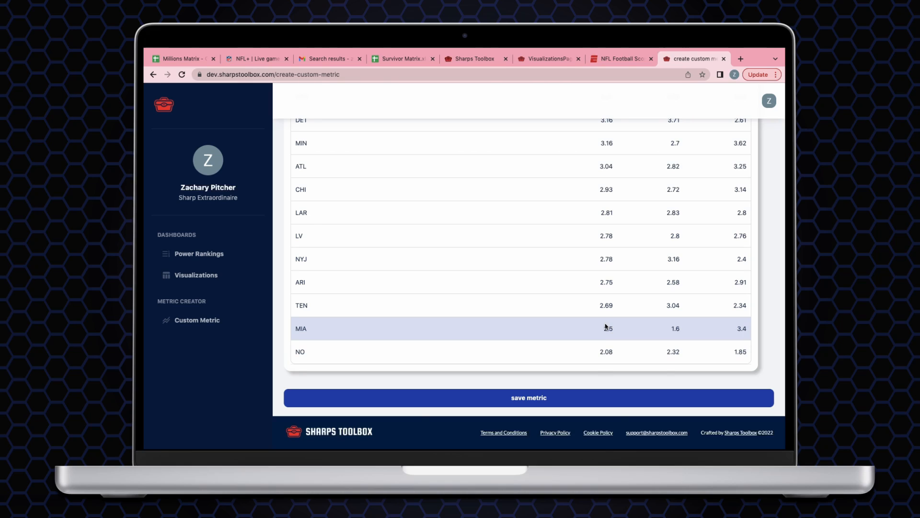
{"action": "scroll", "coordinate": [606, 327], "scroll_direction": "up", "scroll_amount": 13}
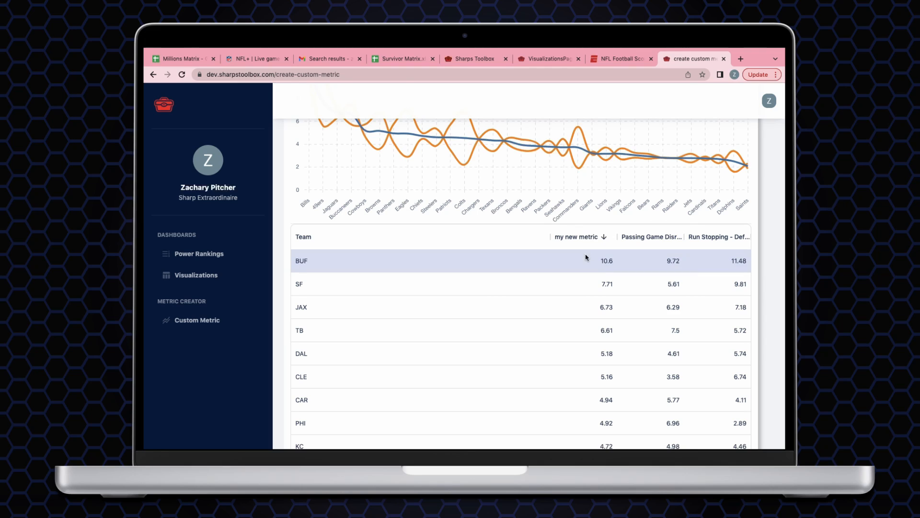
{"action": "scroll", "coordinate": [587, 273], "scroll_direction": "down", "scroll_amount": 13}
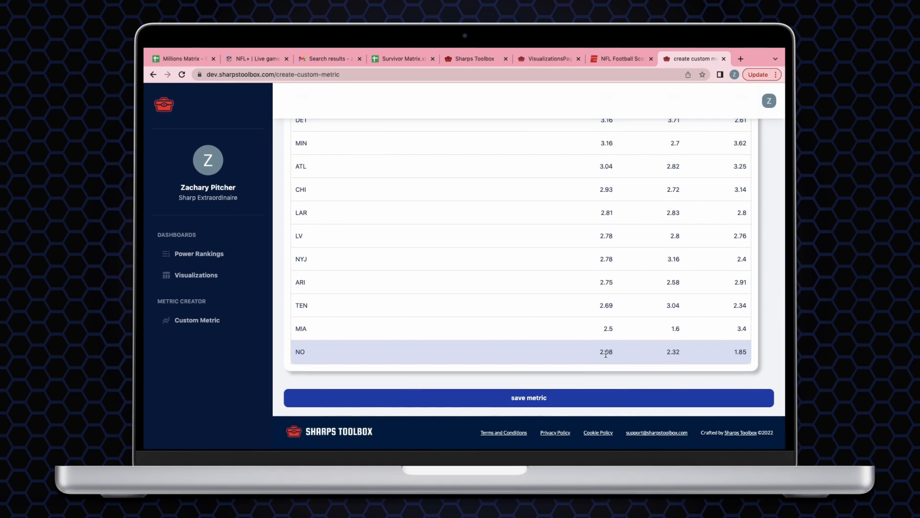
{"action": "scroll", "coordinate": [606, 354], "scroll_direction": "up", "scroll_amount": 13}
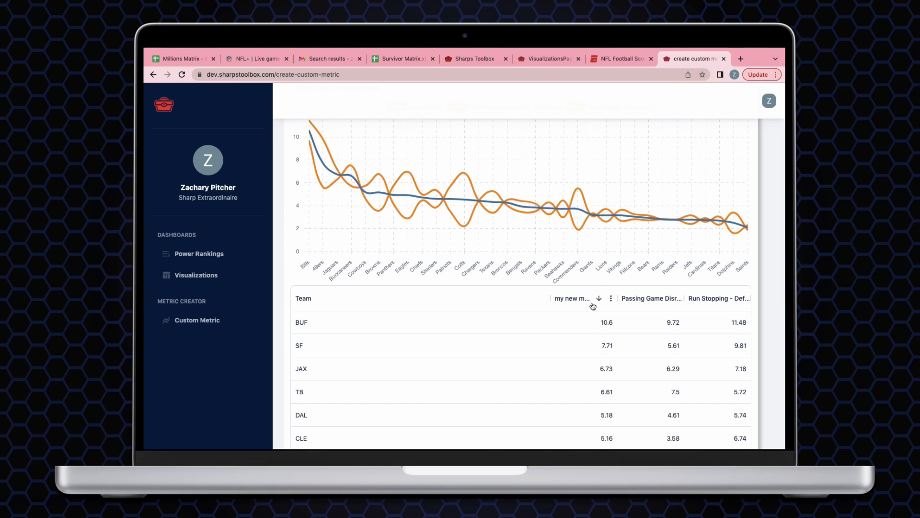
{"action": "scroll", "coordinate": [433, 265], "scroll_direction": "up", "scroll_amount": 6}
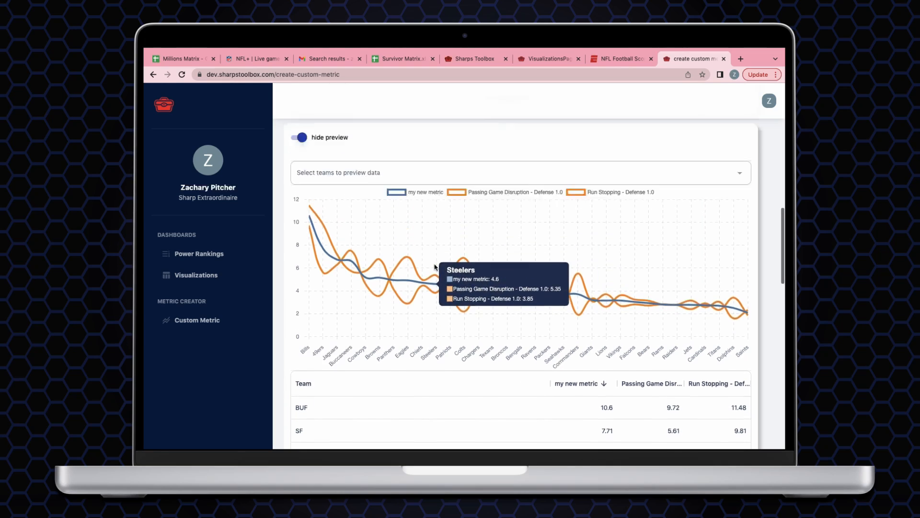
{"action": "scroll", "coordinate": [435, 267], "scroll_direction": "down", "scroll_amount": 2}
{"action": "scroll", "coordinate": [377, 265], "scroll_direction": "up", "scroll_amount": 5}
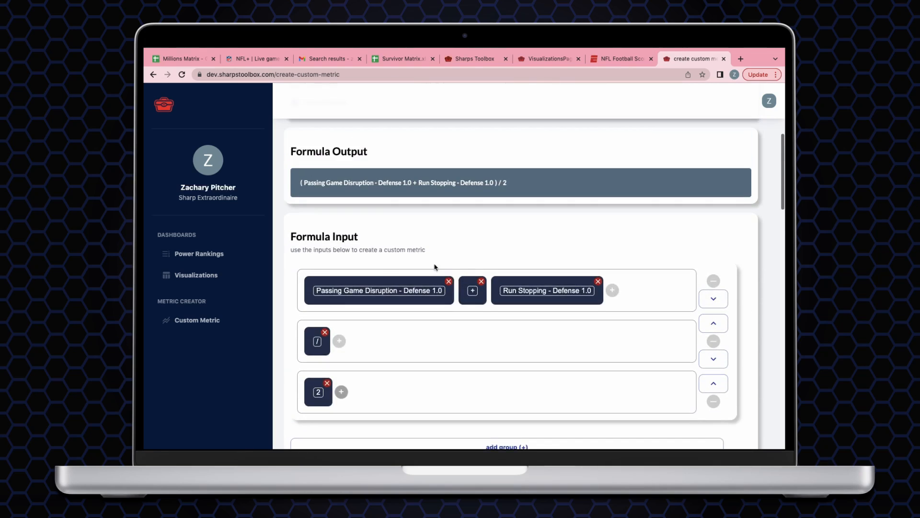
{"action": "scroll", "coordinate": [508, 256], "scroll_direction": "up", "scroll_amount": 4}
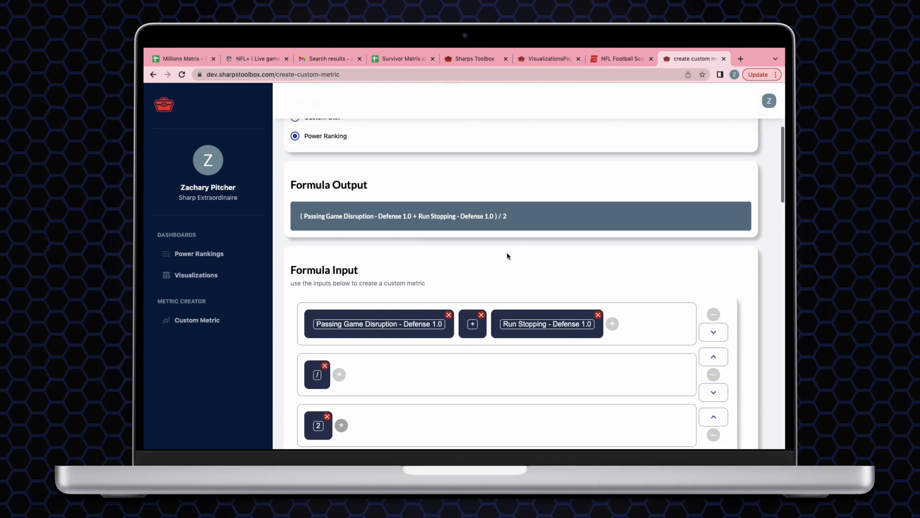
{"action": "scroll", "coordinate": [508, 256], "scroll_direction": "up", "scroll_amount": 3}
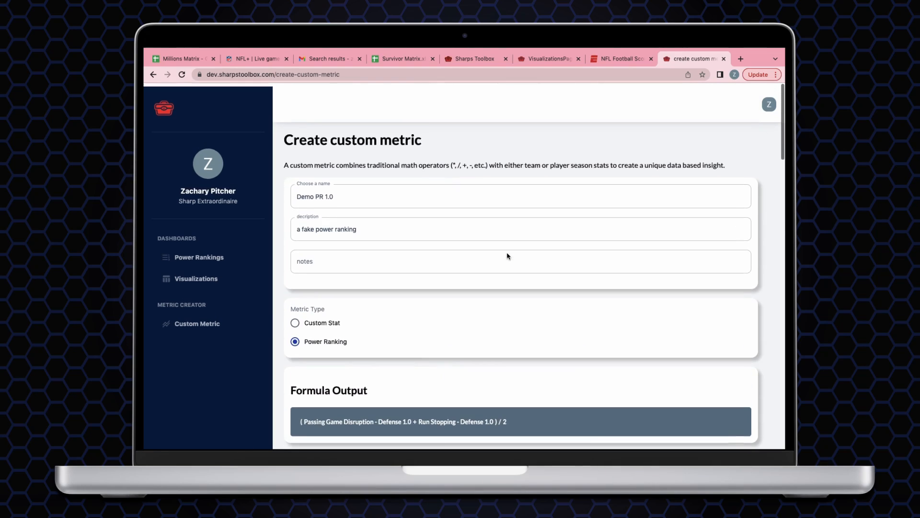